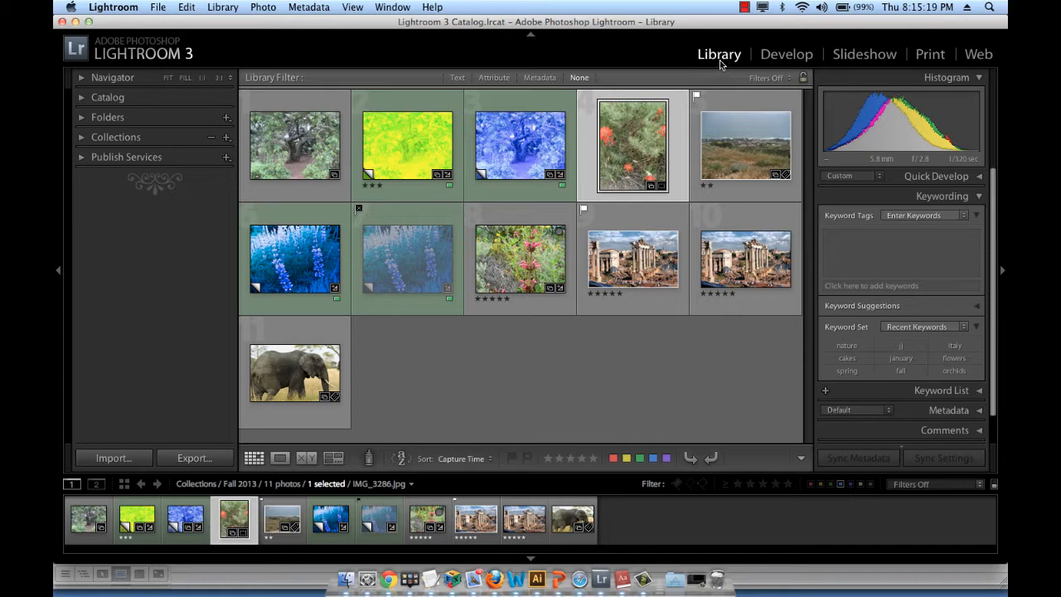
# Compare the Library and Develop modules, viewing the red wildflower photo and the coastal landscape IMG_3294.jpg in Develop.
pyautogui.click(802, 56)
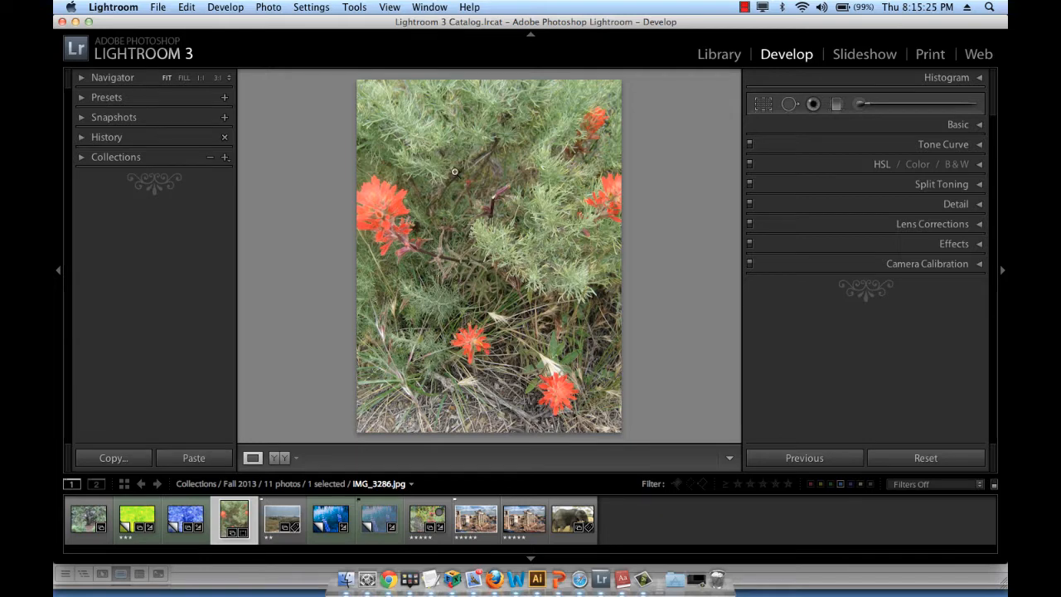
pyautogui.click(714, 54)
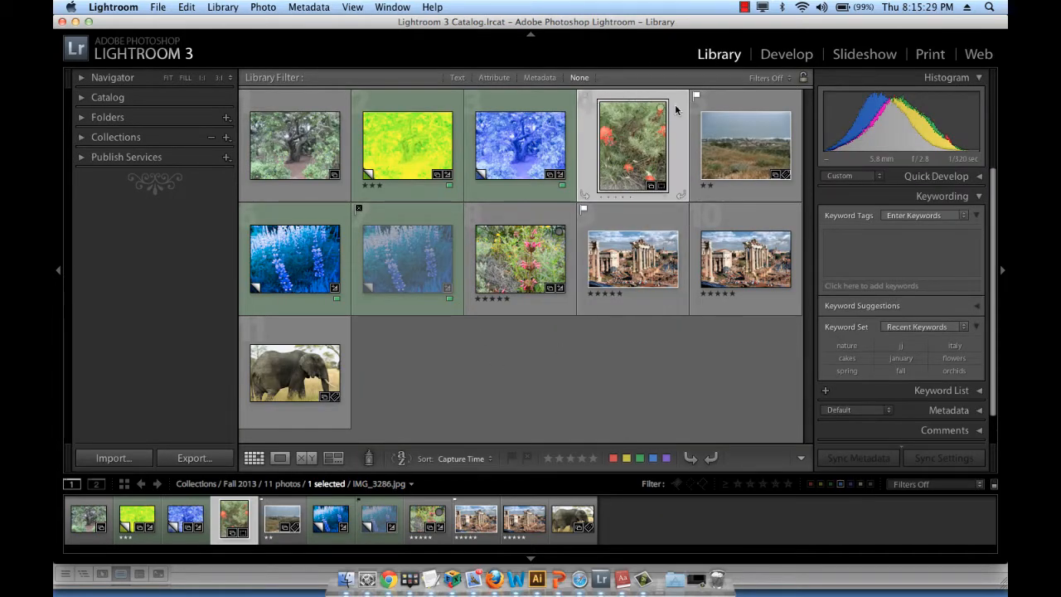
pyautogui.click(520, 257)
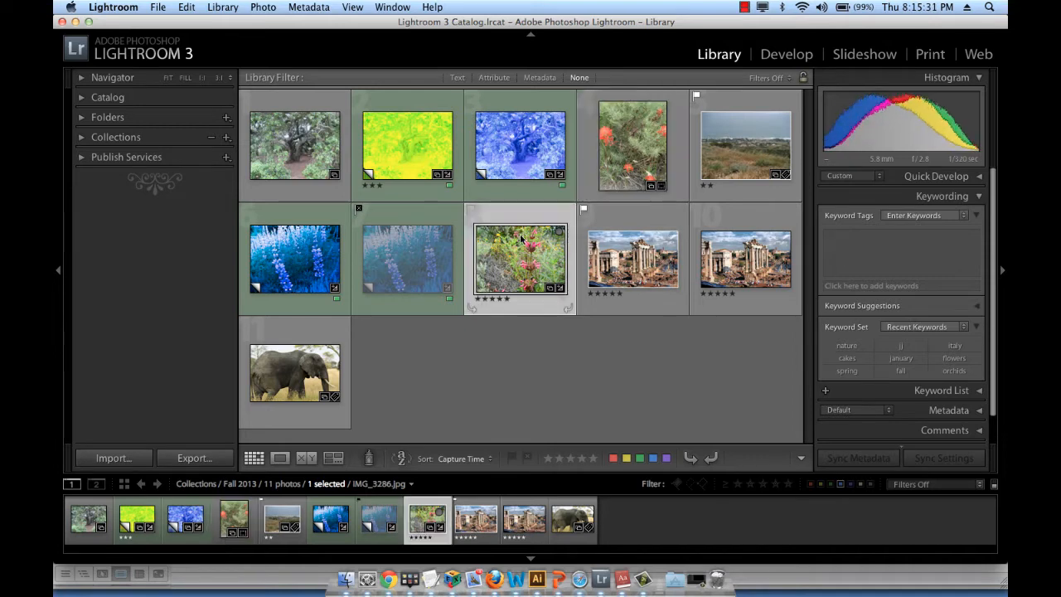
pyautogui.click(749, 156)
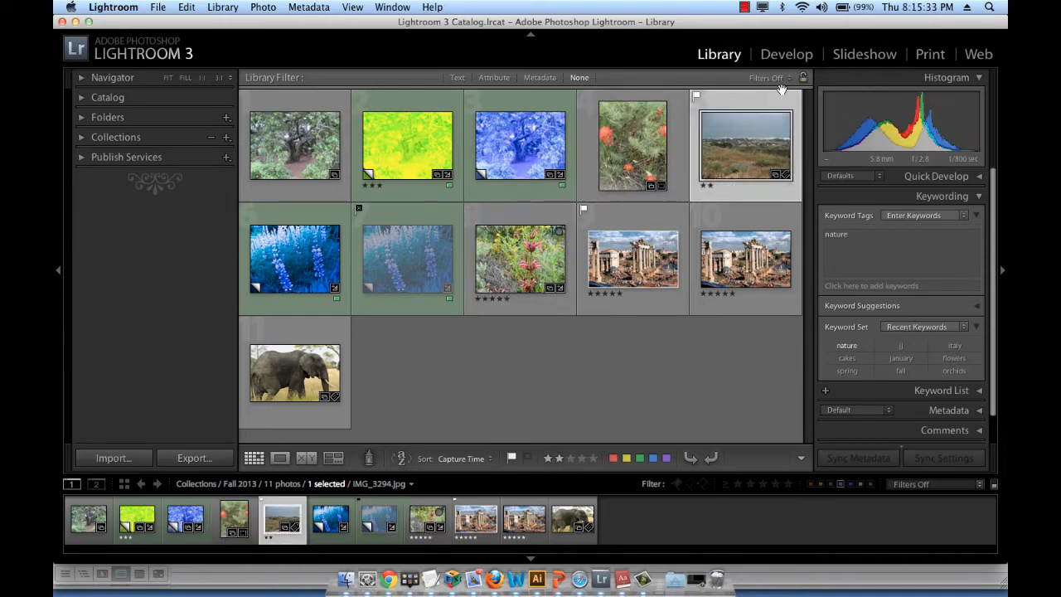
pyautogui.click(787, 55)
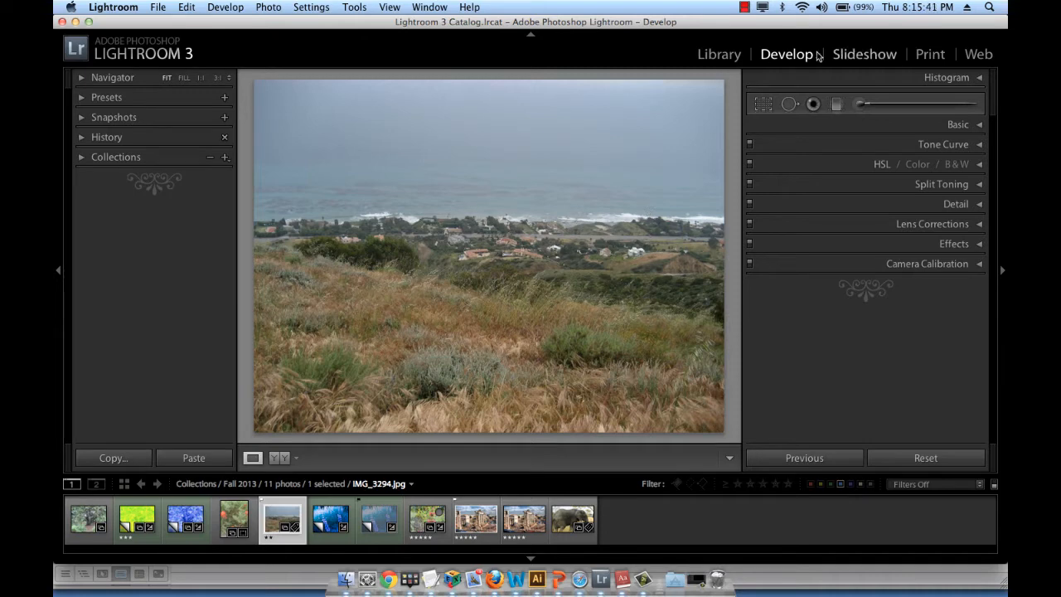
# Select the red wildflower photo IMG_3286.jpg in the Library and open it in the Develop module.
pyautogui.click(718, 55)
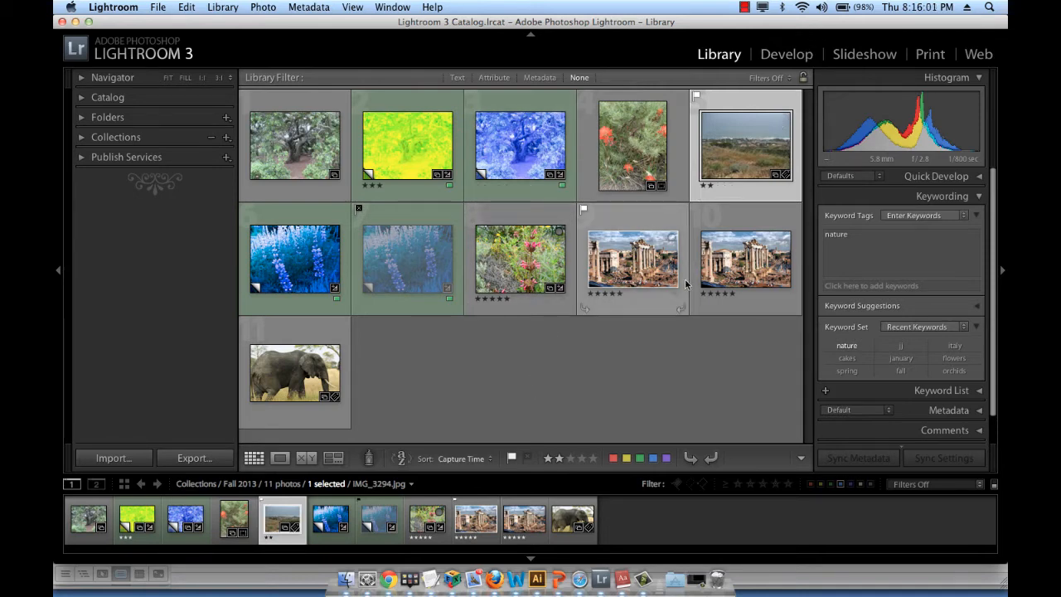
pyautogui.click(646, 154)
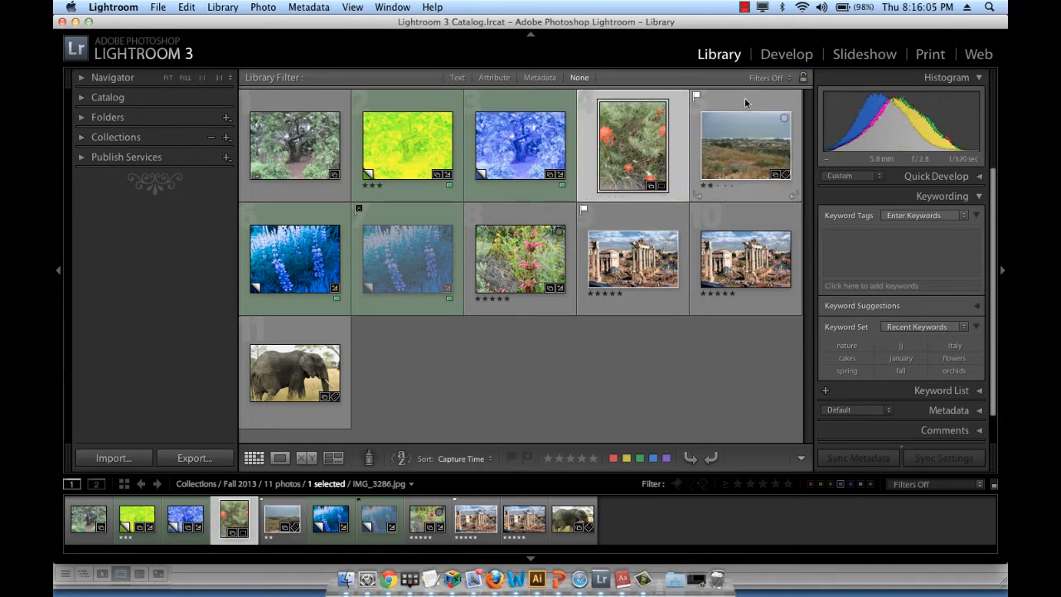
pyautogui.click(771, 56)
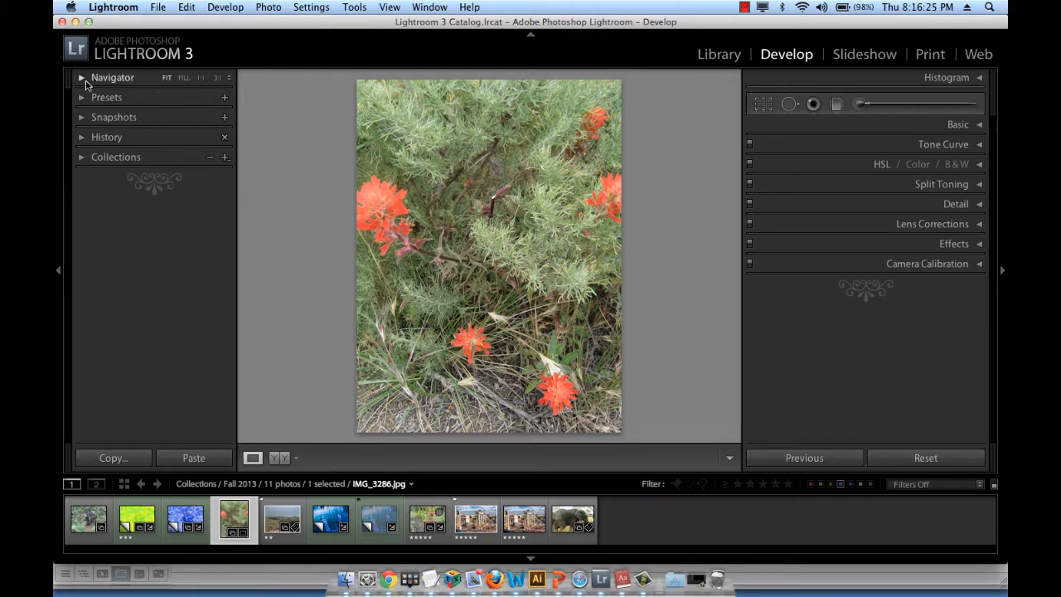
pyautogui.click(719, 54)
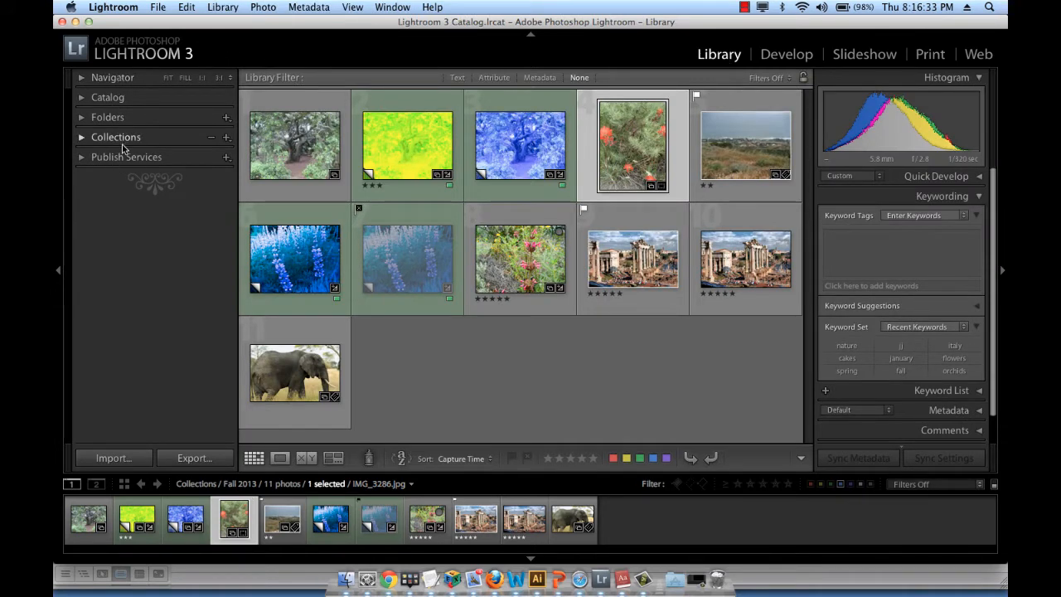
pyautogui.click(779, 56)
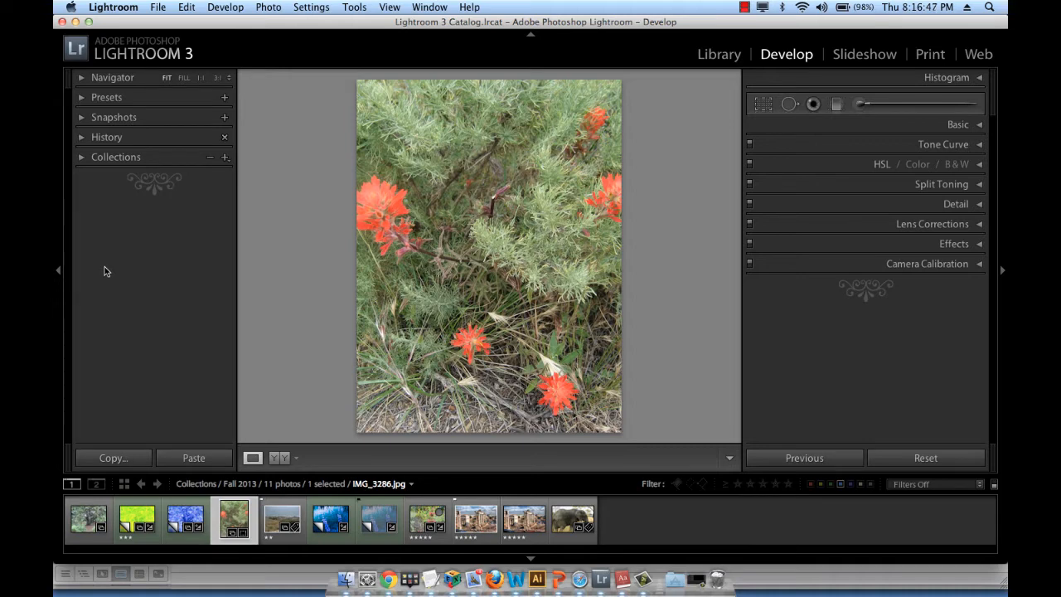
# Try the B&W Filter - Infrared Film Grain and Color Creative - Color CP 3 presets on the wildflower photo.
pyautogui.click(81, 99)
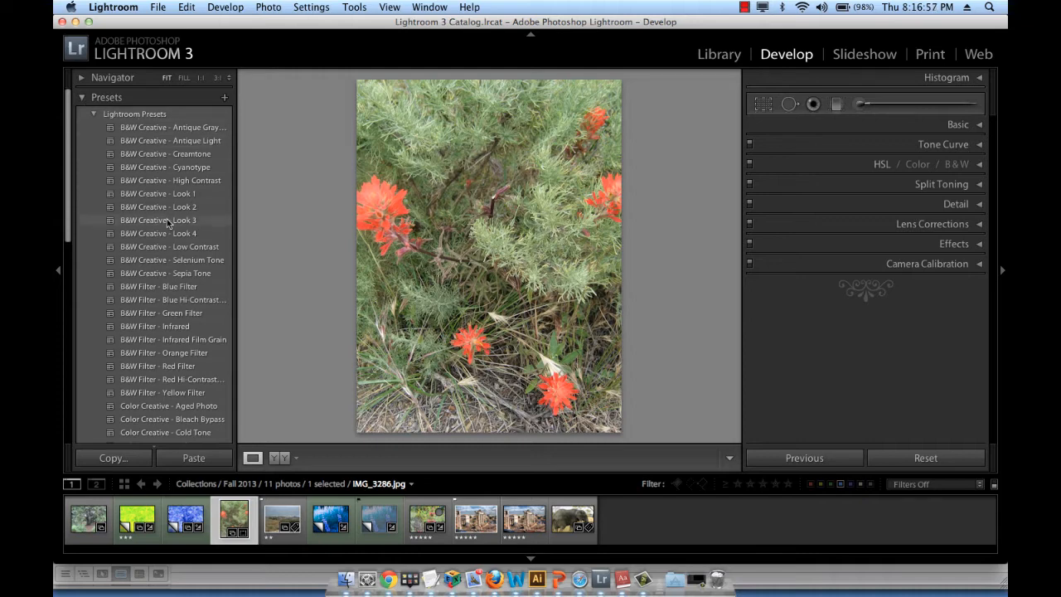
pyautogui.scroll(-5, 167, 219)
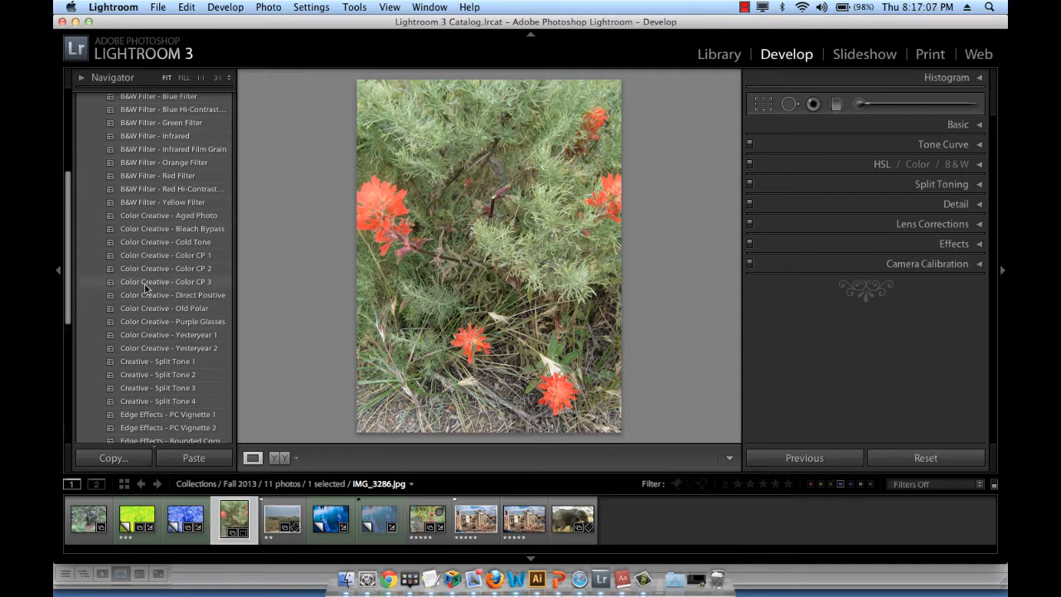
pyautogui.click(150, 151)
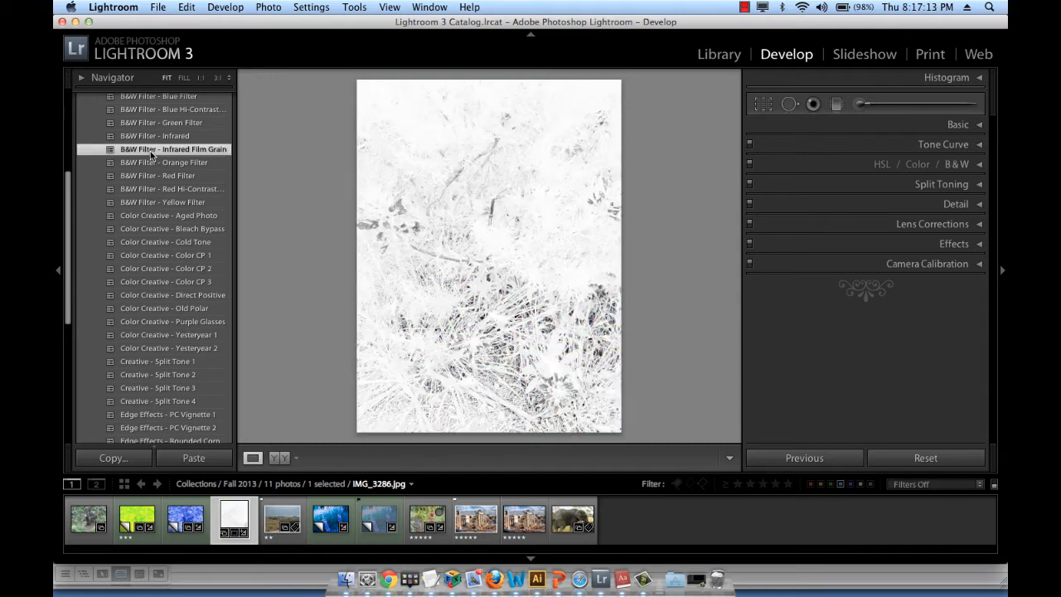
pyautogui.click(152, 282)
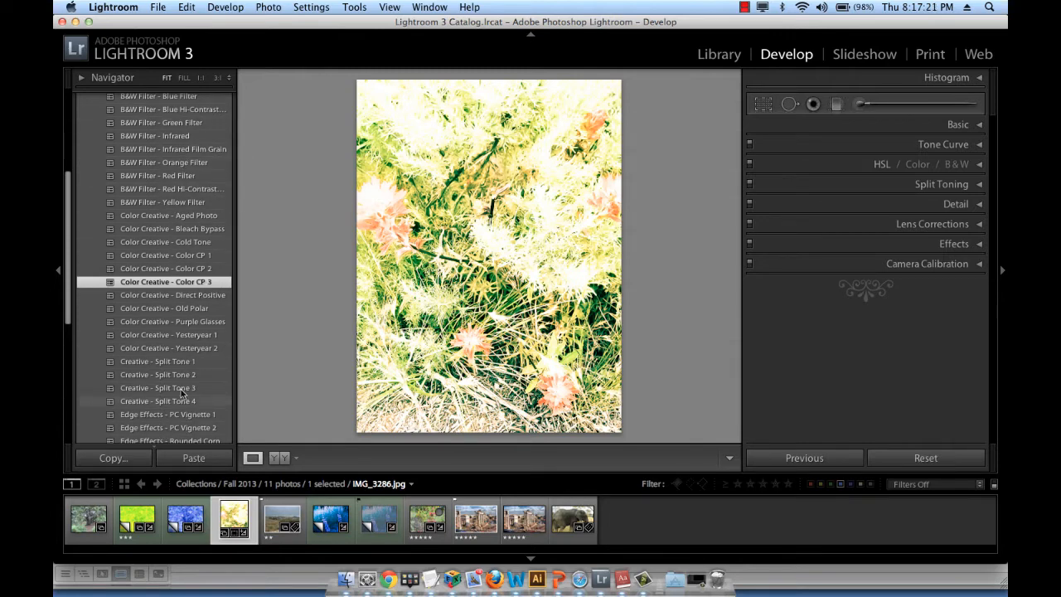
pyautogui.scroll(-6, 166, 239)
pyautogui.scroll(10, 167, 239)
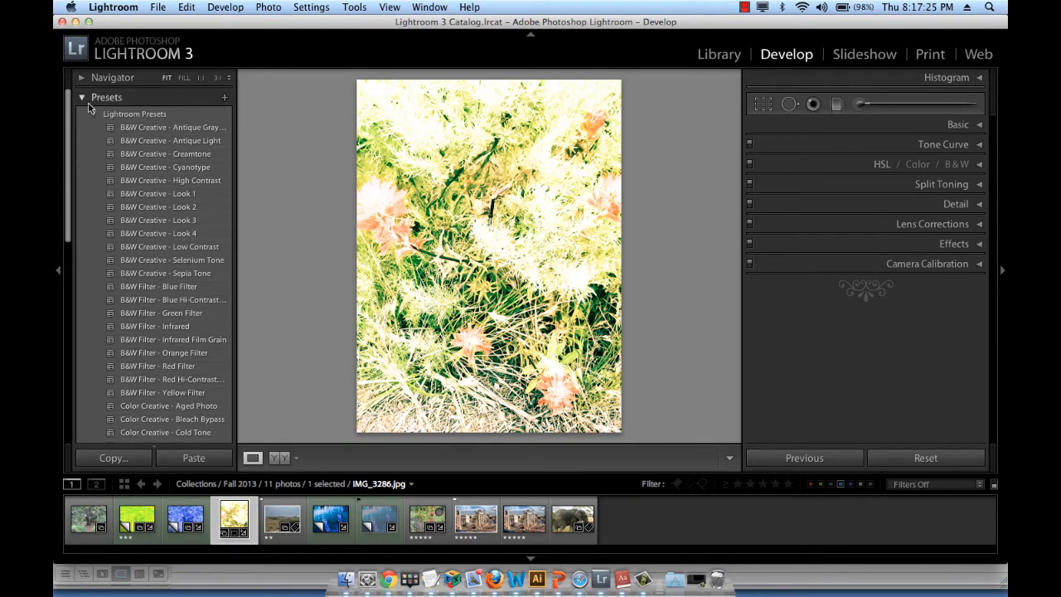
pyautogui.click(83, 100)
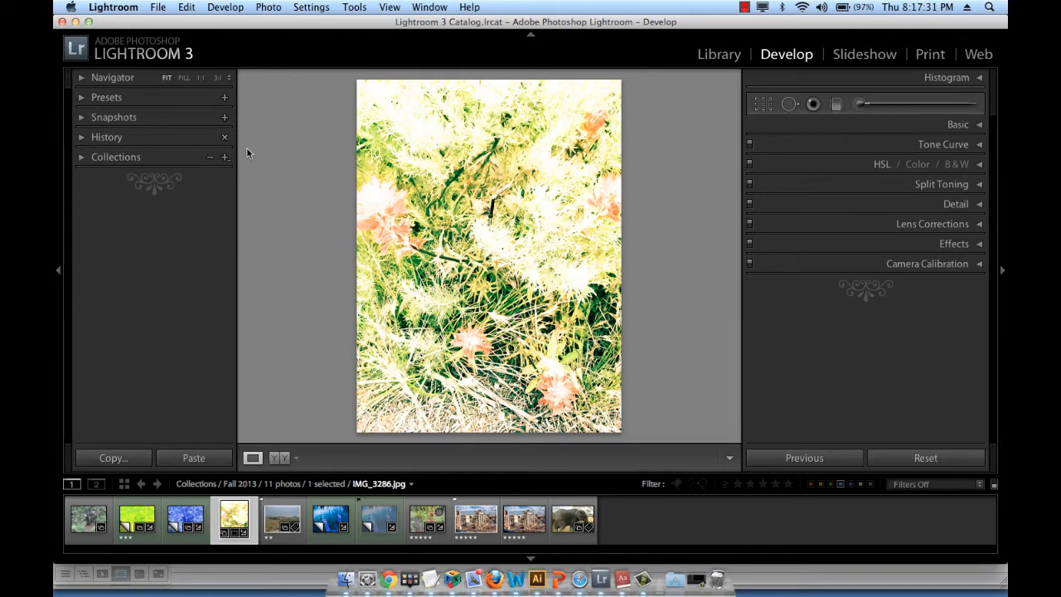
# Revert the wildflower photo to its original Import state in the edit history.
pyautogui.click(85, 139)
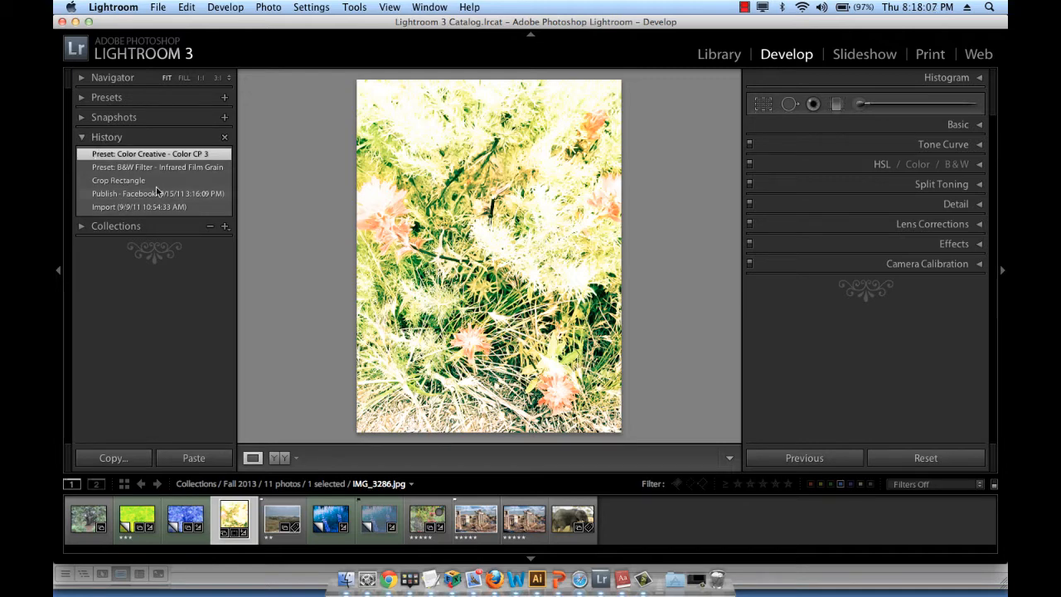
pyautogui.click(111, 207)
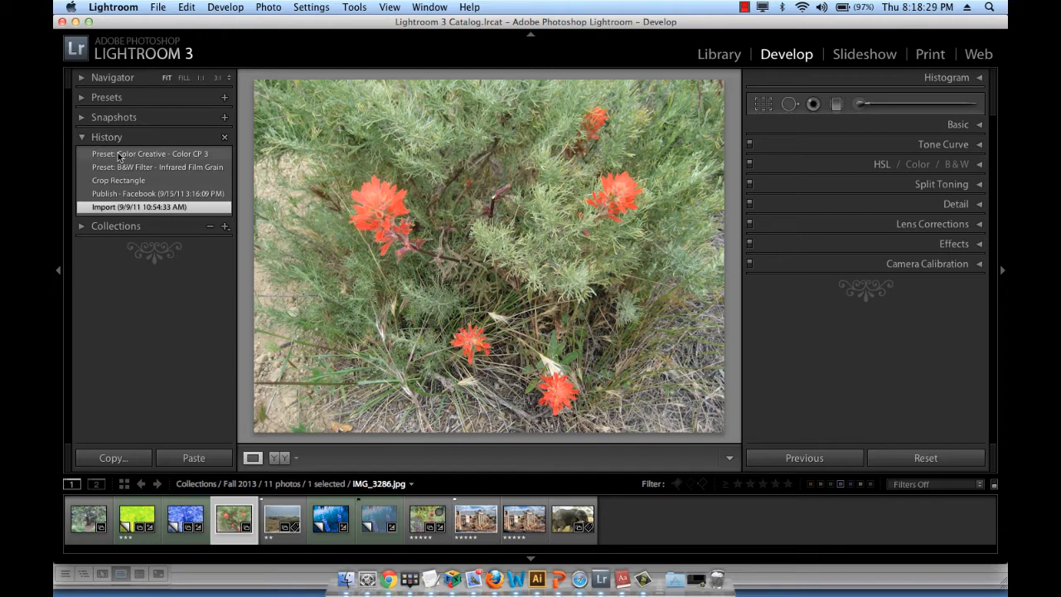
pyautogui.click(81, 137)
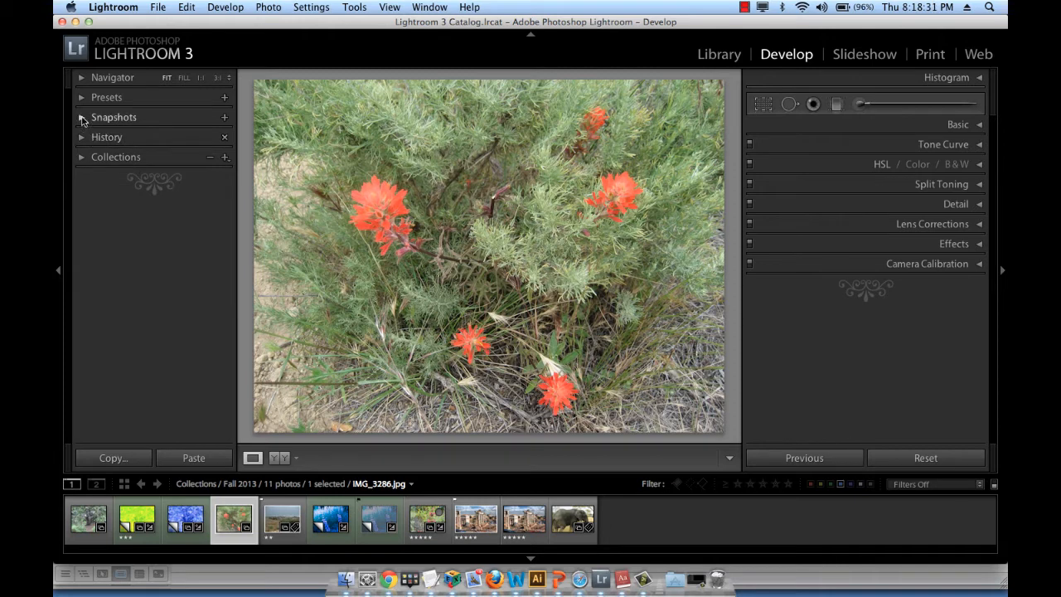
# Restore the wildflower photo to the Crop Rectangle state in its edit history.
pyautogui.click(81, 119)
pyautogui.click(82, 120)
pyautogui.click(82, 138)
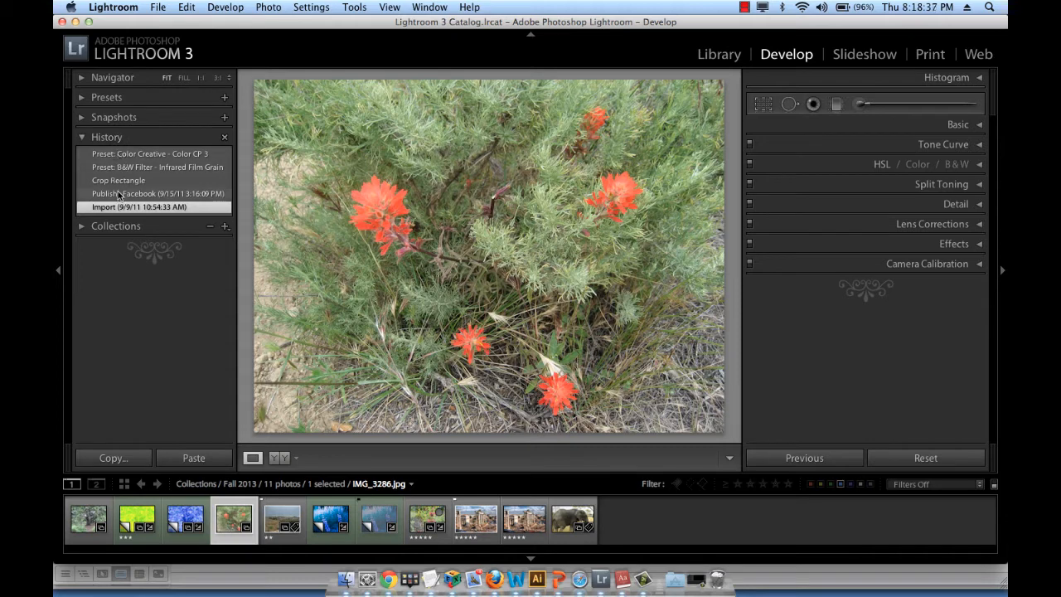
pyautogui.click(118, 194)
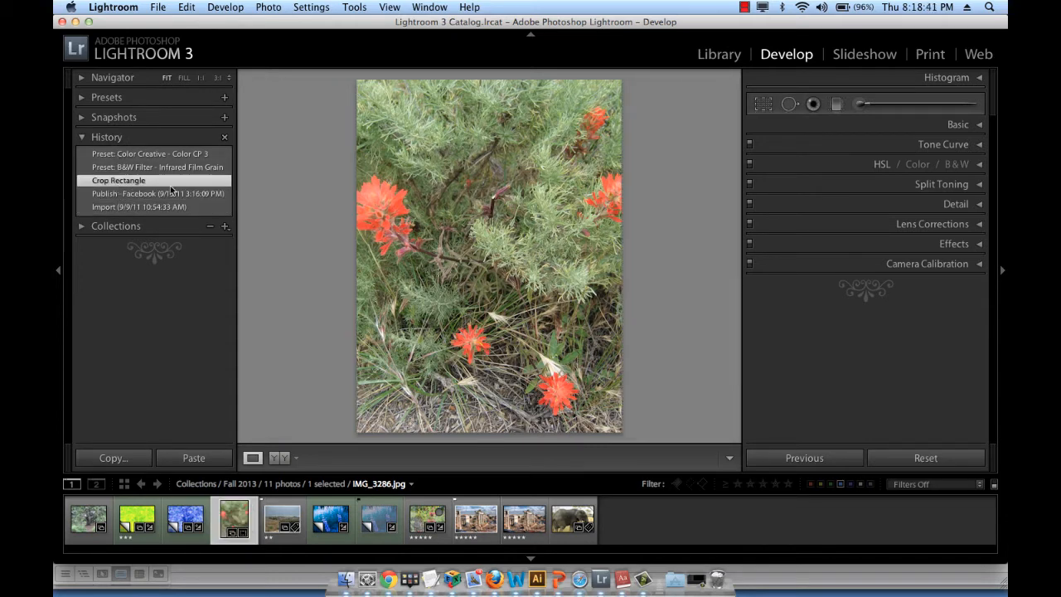
# Apply the Grain - Light preset to the cropped wildflower photo, followed by Color Creative - Purple Glasses.
pyautogui.click(84, 100)
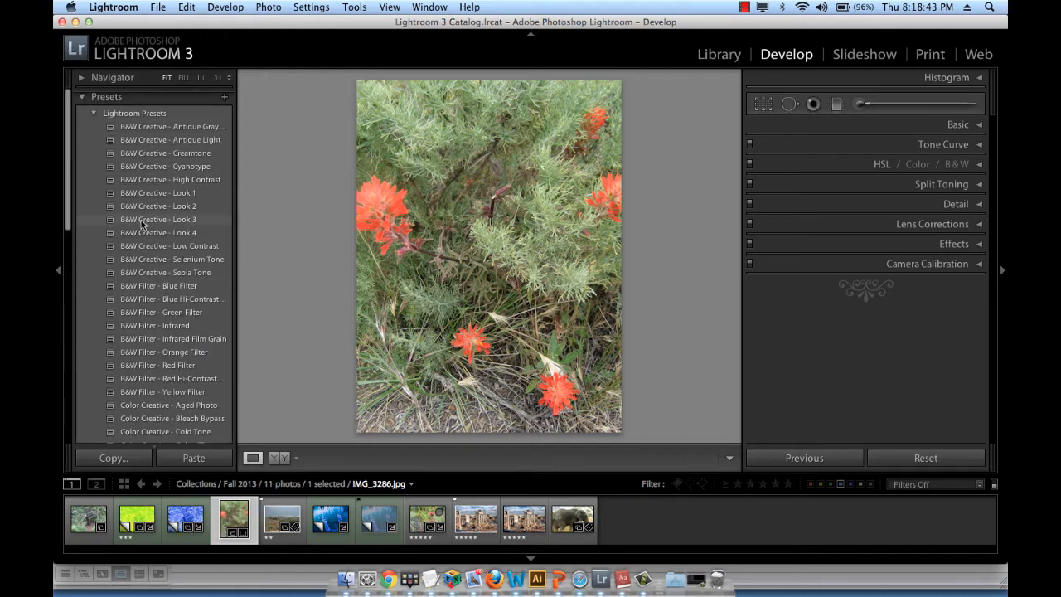
pyautogui.scroll(-10, 141, 220)
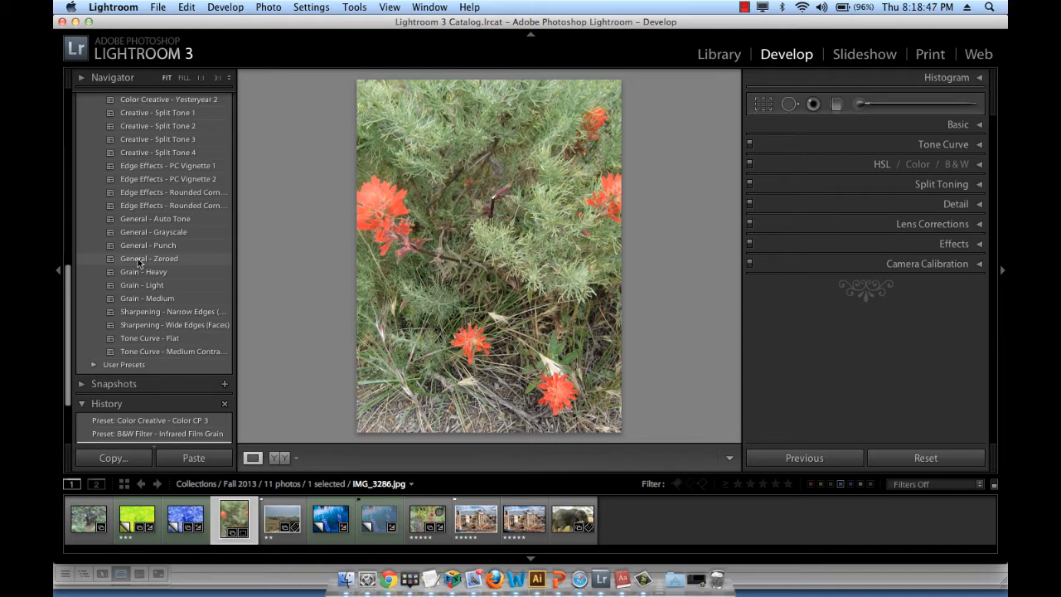
pyautogui.click(133, 285)
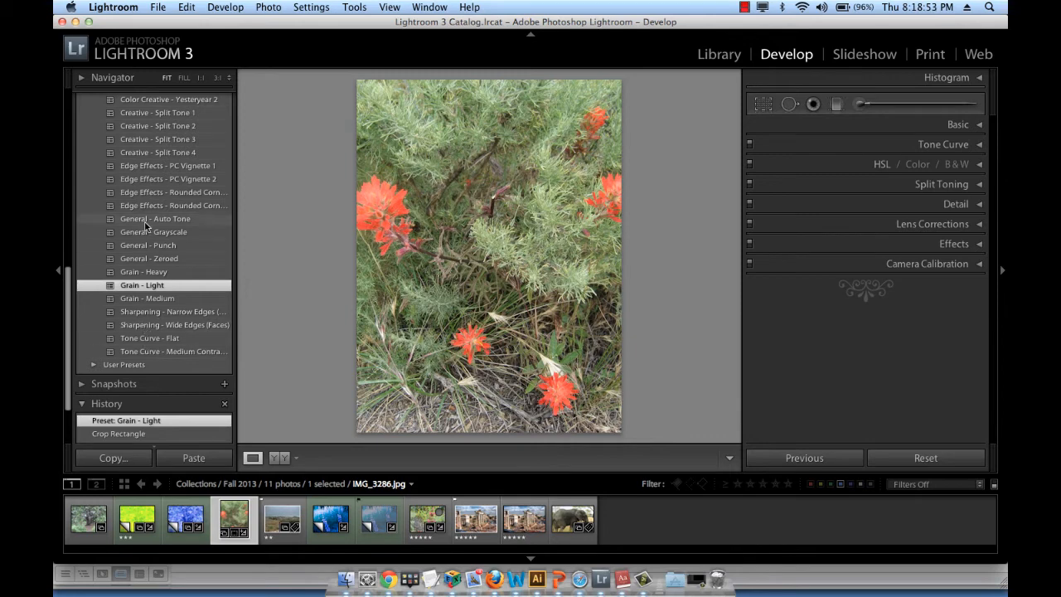
pyautogui.scroll(5, 144, 274)
pyautogui.click(143, 183)
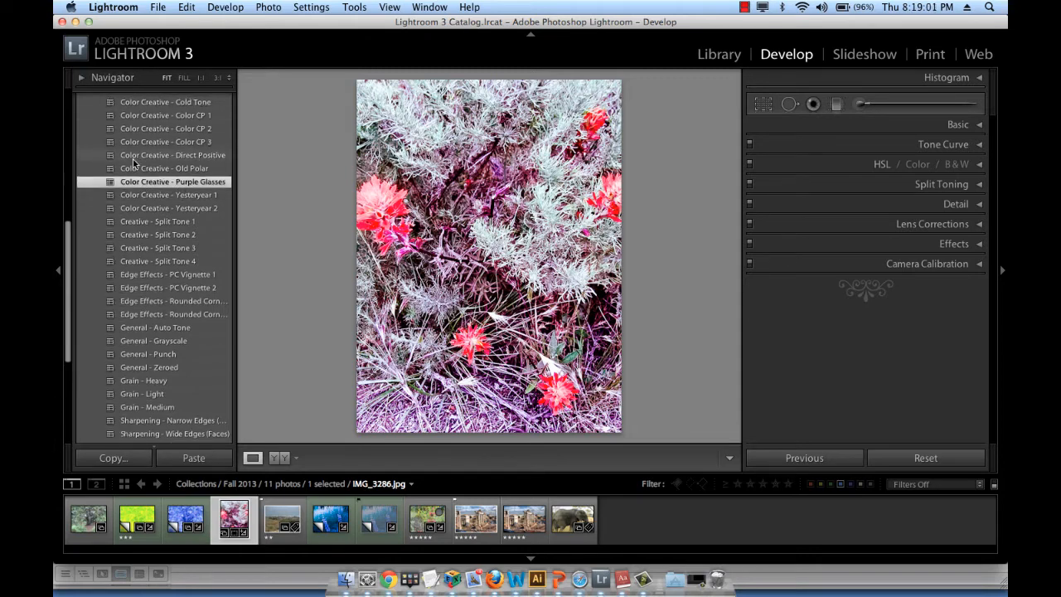
pyautogui.scroll(10, 88, 101)
pyautogui.click(82, 98)
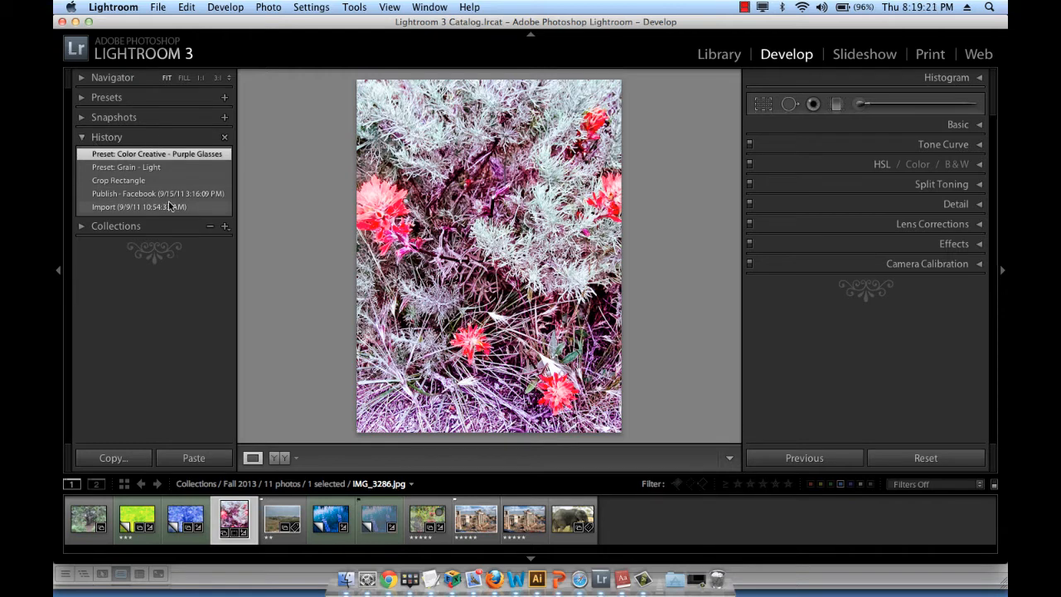
# Try the Tone Curve - Flat, General - Grayscale and Creative - Split Tone 1 presets in turn on the wildflower photo.
pyautogui.click(80, 103)
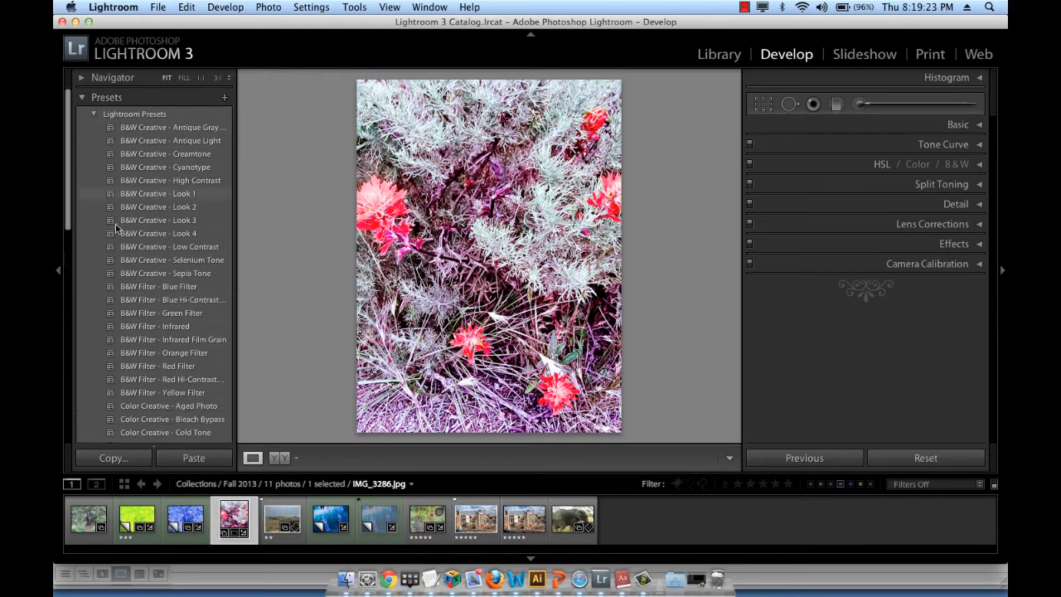
pyautogui.scroll(-10, 128, 249)
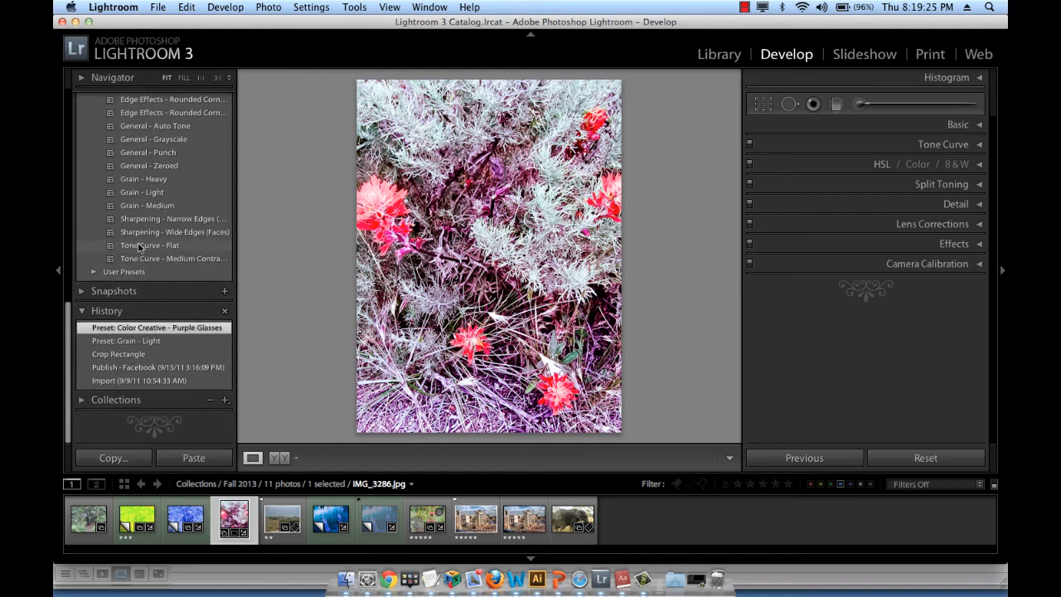
pyautogui.click(141, 245)
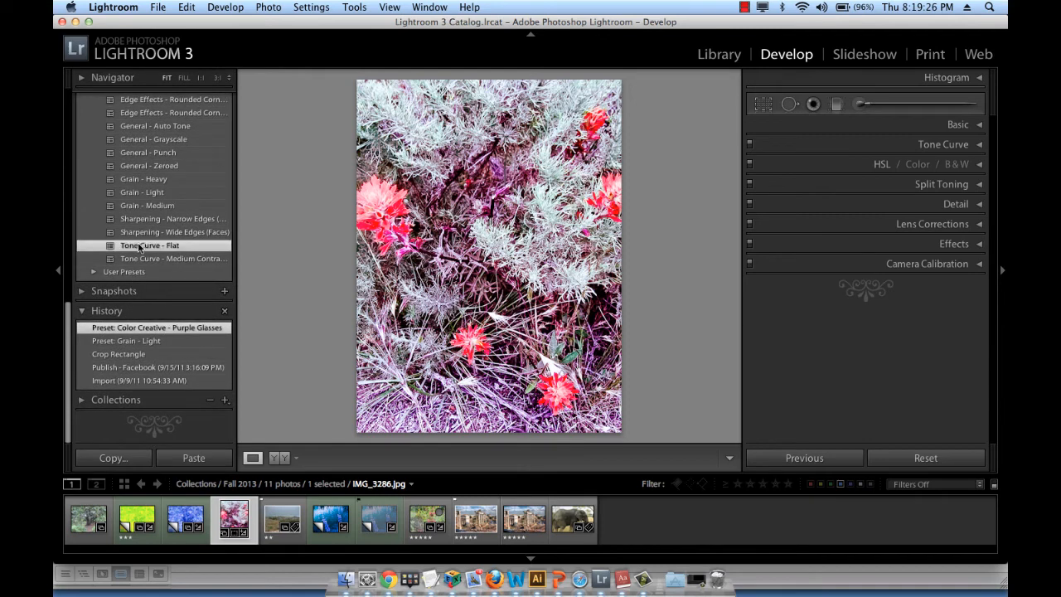
pyautogui.click(142, 141)
pyautogui.scroll(3, 142, 141)
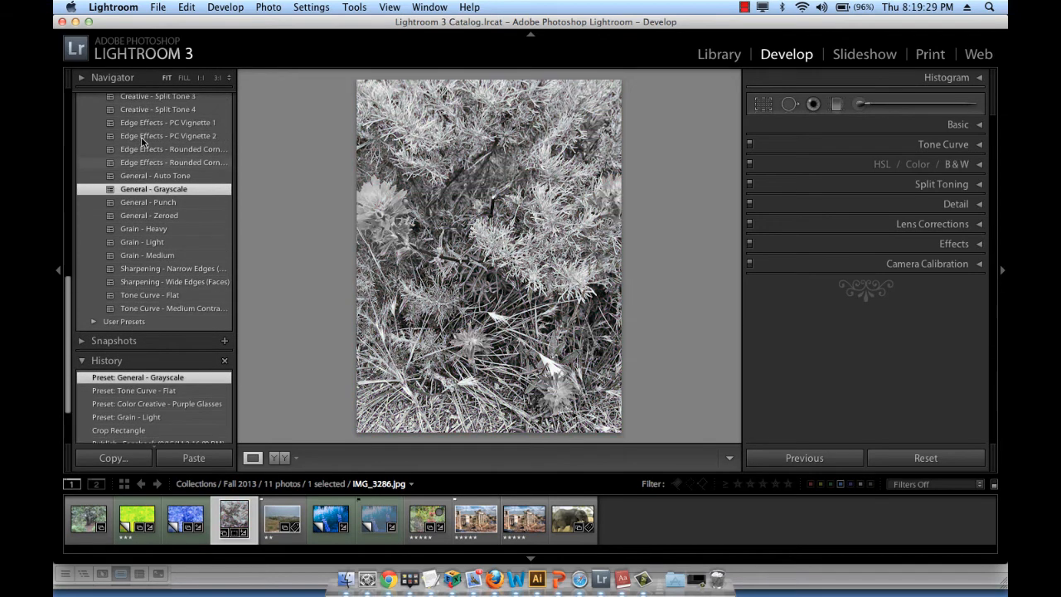
pyautogui.click(142, 118)
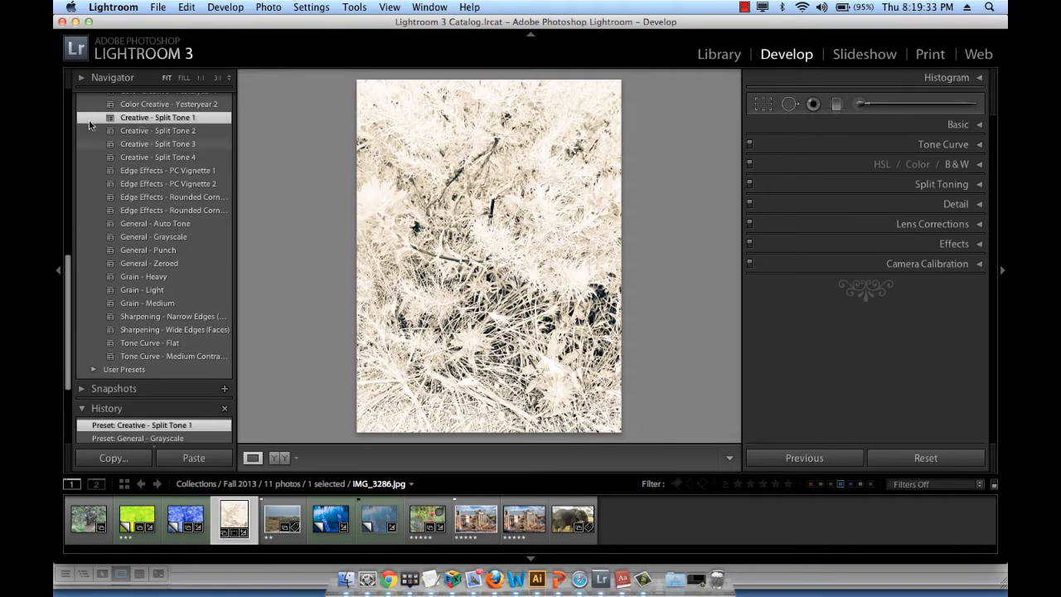
pyautogui.scroll(10, 97, 168)
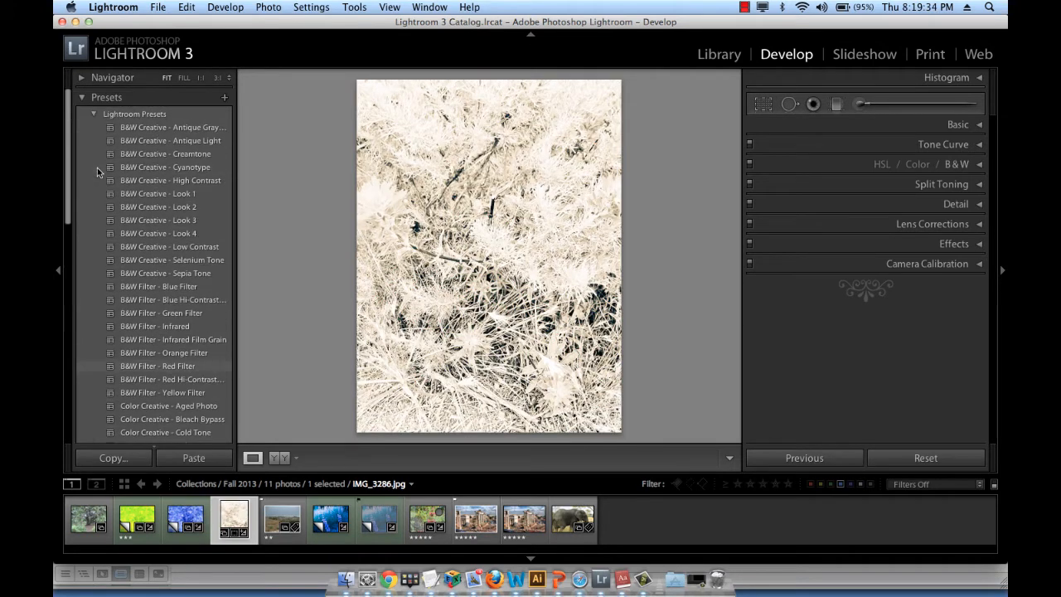
# Step the photo back in its edit history to Grain - Light, then to Color Creative - Purple Glasses.
pyautogui.click(82, 98)
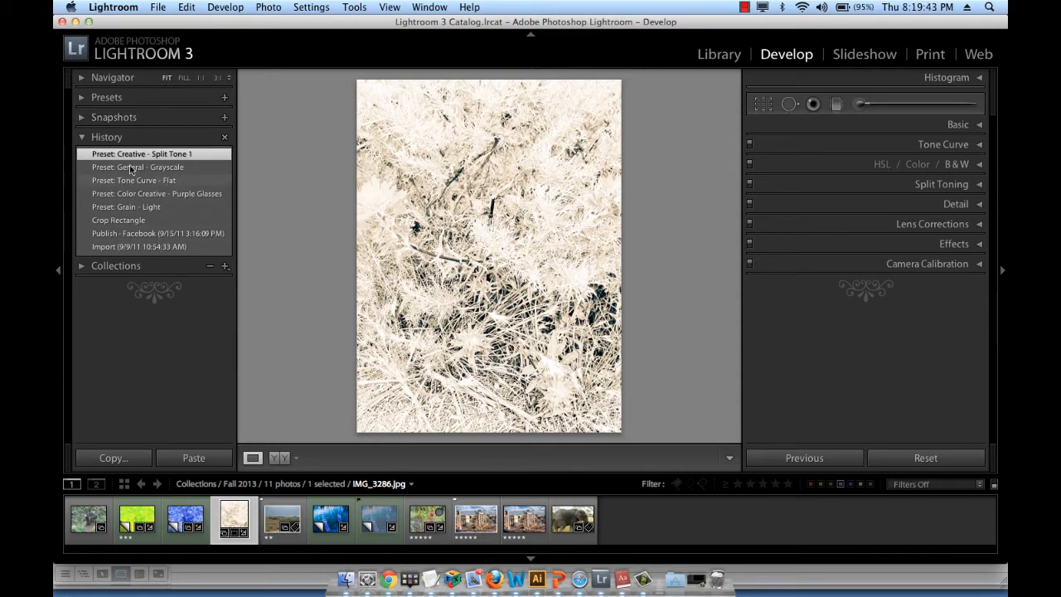
pyautogui.click(139, 208)
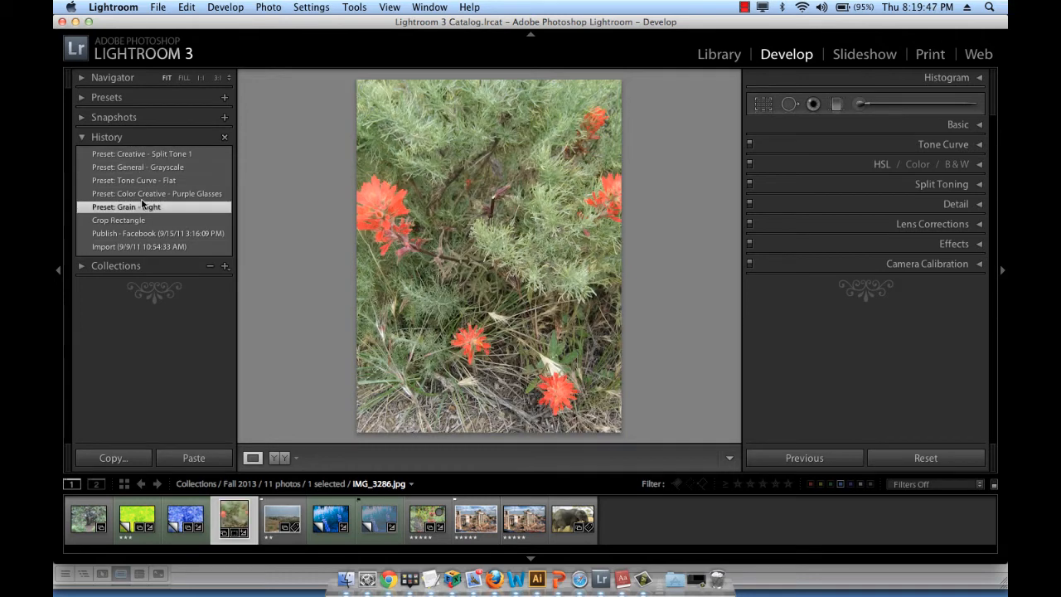
pyautogui.click(144, 197)
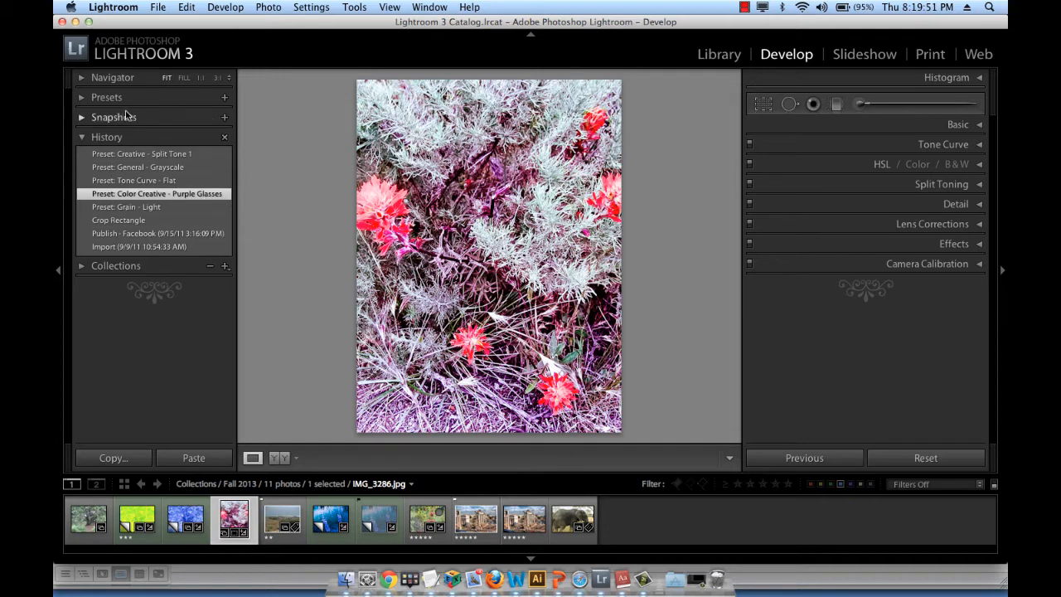
# Save the wildflower photo's current Purple Glasses look as a snapshot named "purple" and collapse the snapshot list.
pyautogui.click(225, 118)
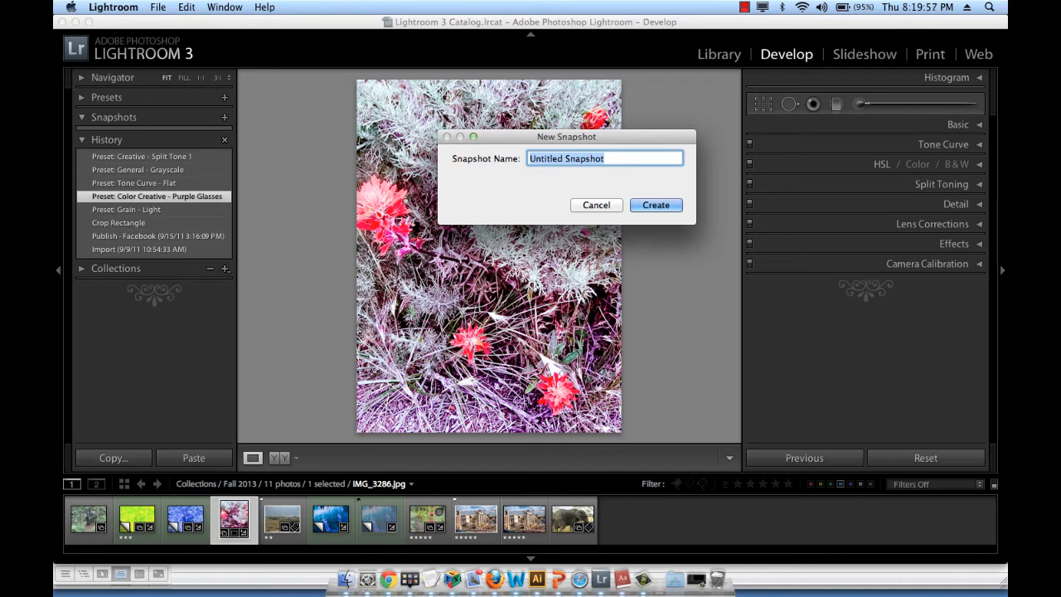
pyautogui.write('purple')
pyautogui.click(664, 200)
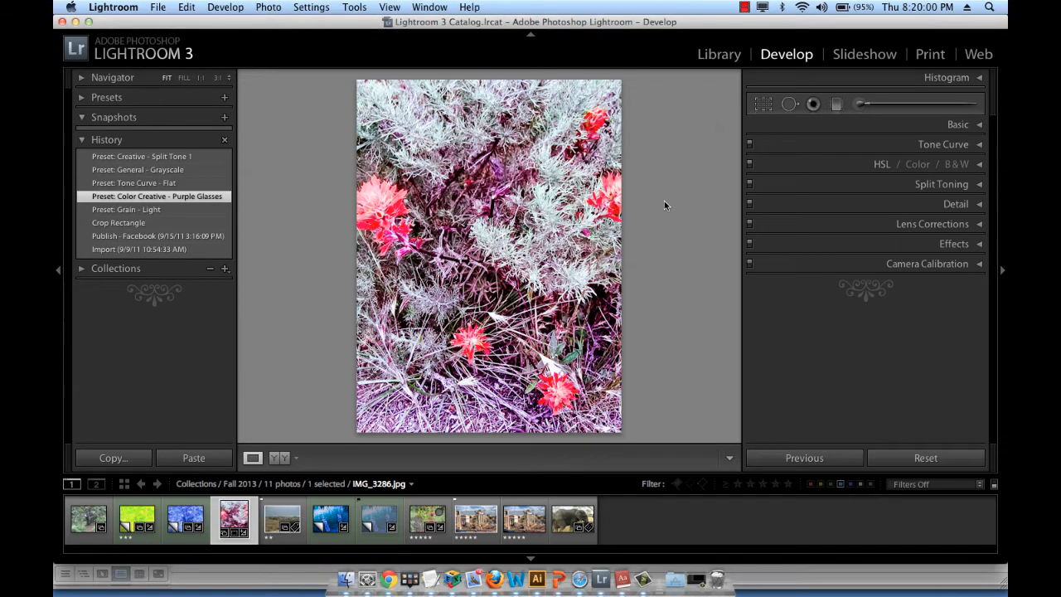
pyautogui.click(81, 118)
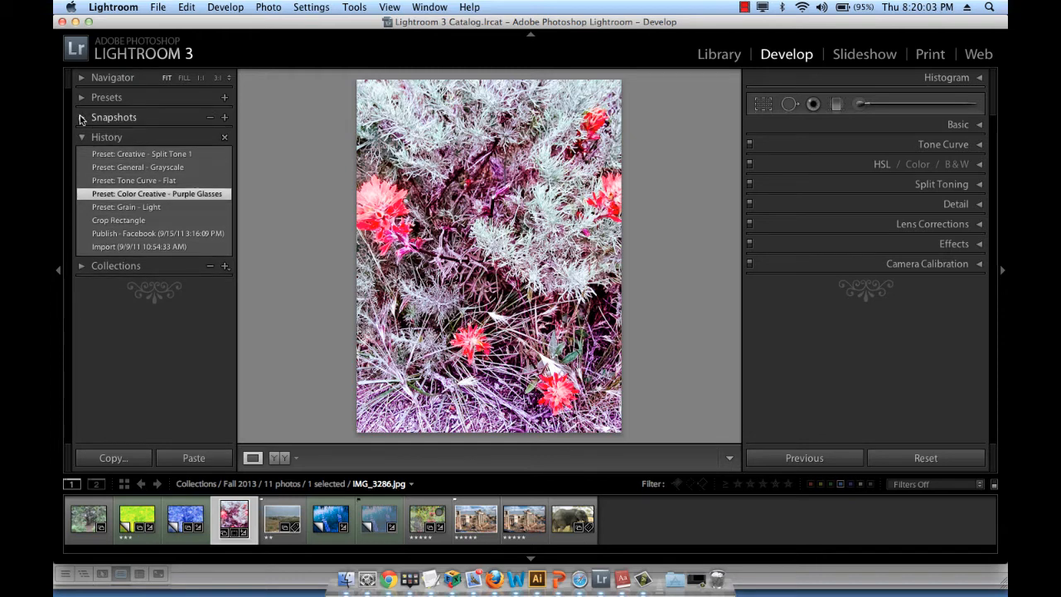
# Switch the photo to its Import state in the edit history, followed by Creative - Split Tone 1.
pyautogui.click(139, 247)
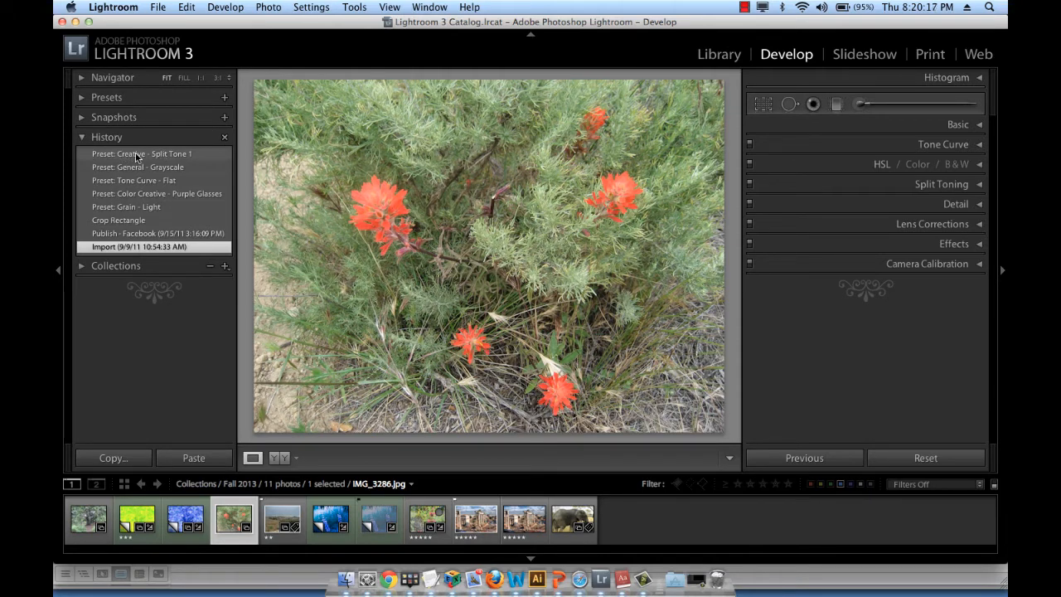
pyautogui.click(180, 159)
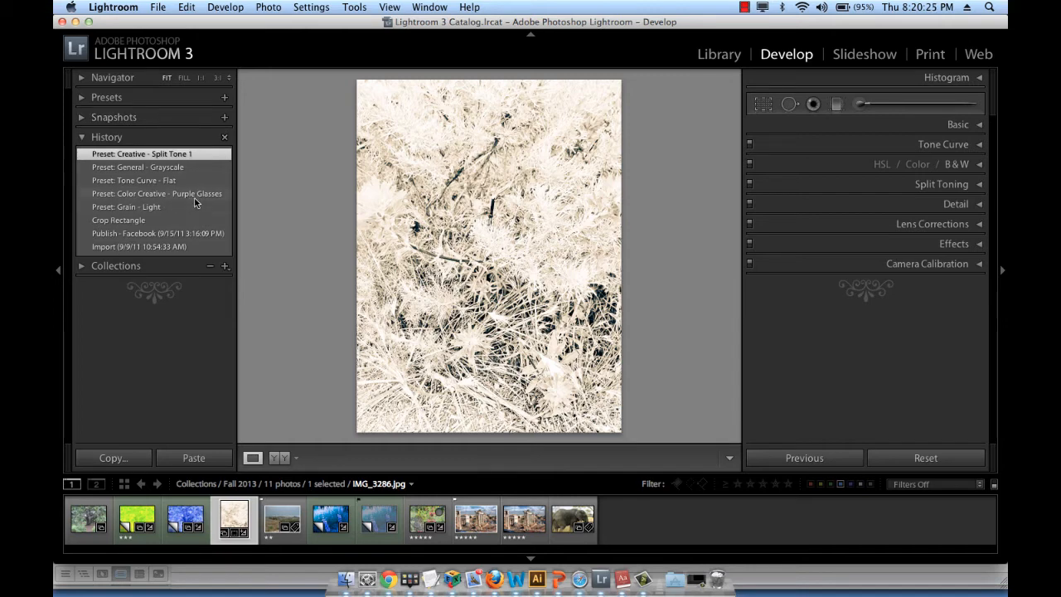
# Restore the photo from the "purple" snapshot and delete that snapshot from the list.
pyautogui.click(128, 121)
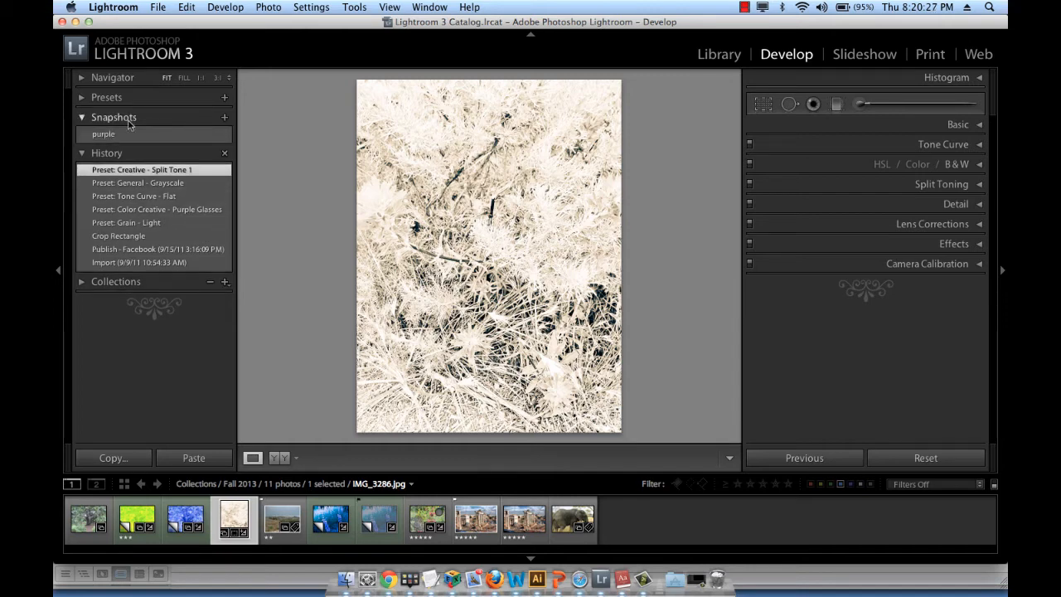
pyautogui.click(134, 136)
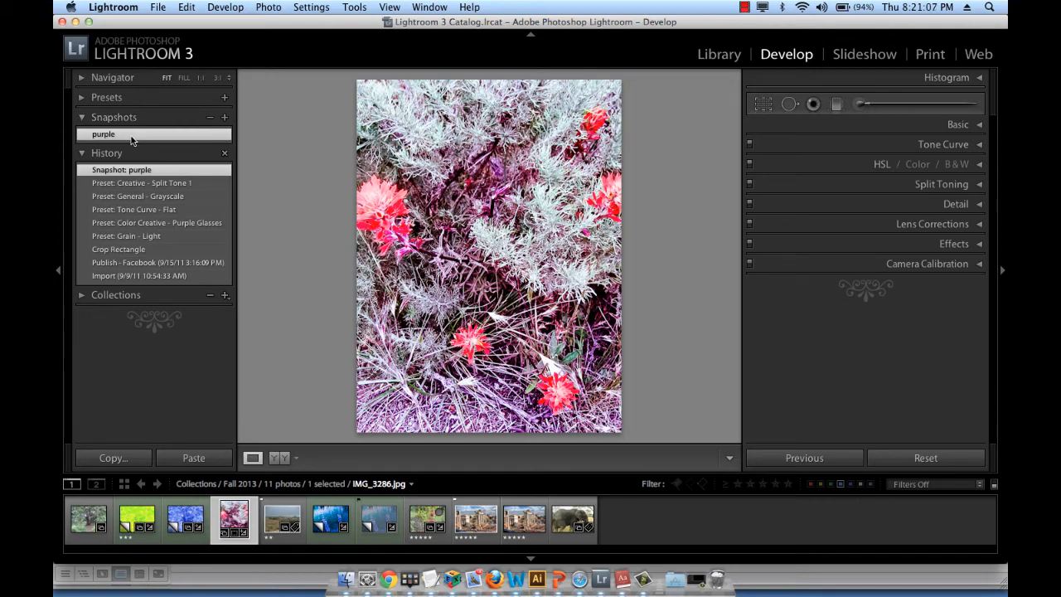
pyautogui.click(210, 119)
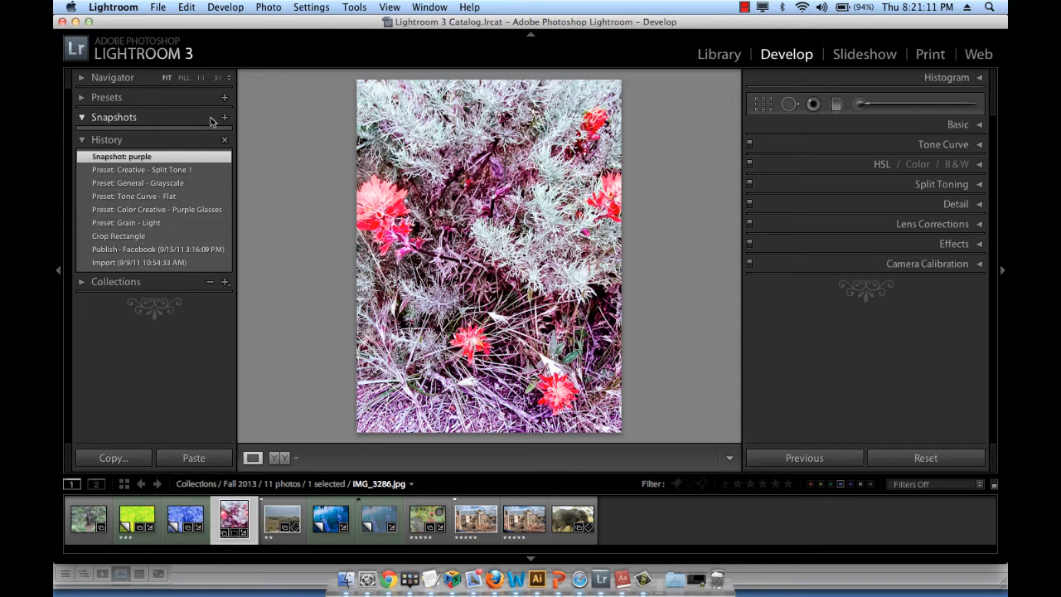
# Step the photo back in its edit history to Color Creative - Purple Glasses and collapse the history and snapshot lists.
pyautogui.click(171, 170)
pyautogui.click(168, 184)
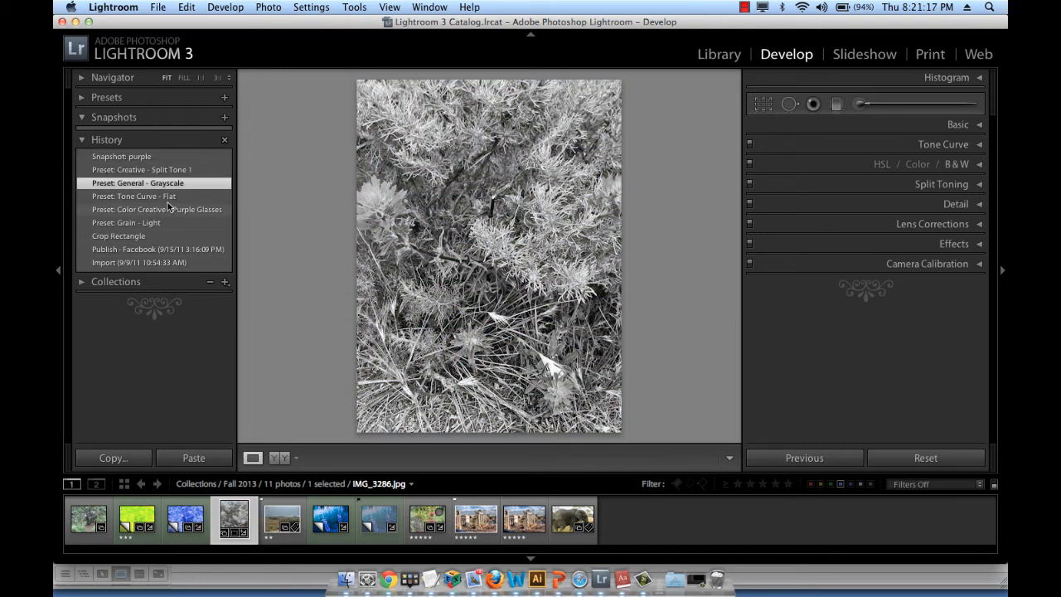
pyautogui.click(168, 209)
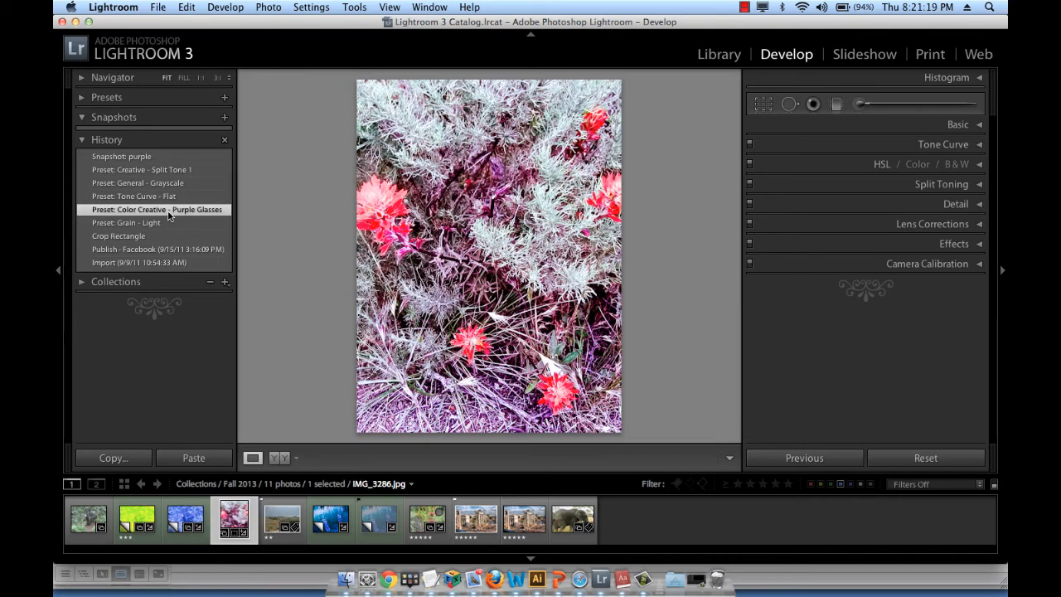
pyautogui.click(81, 140)
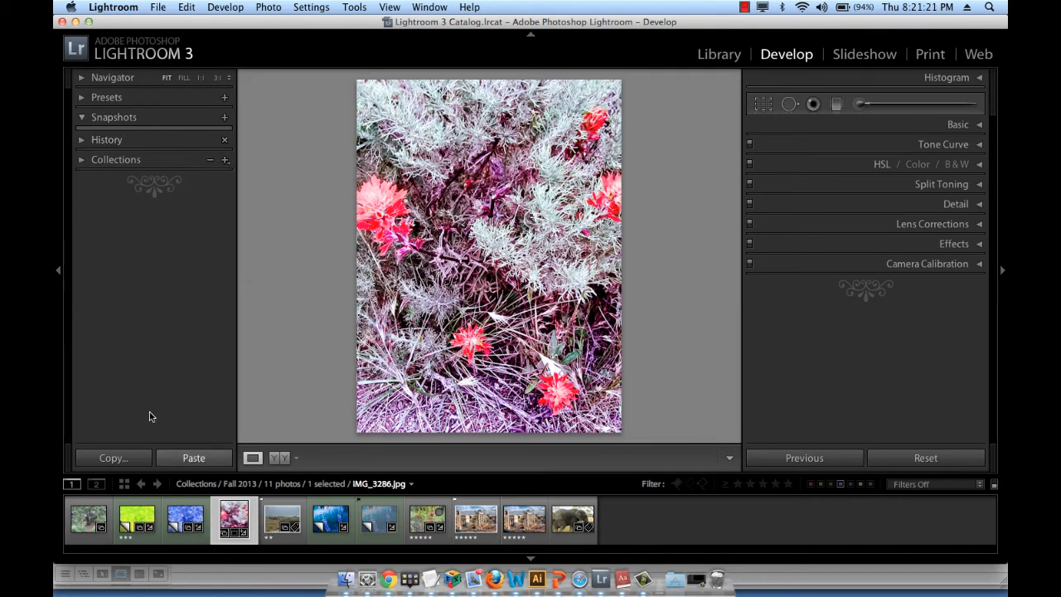
pyautogui.click(104, 120)
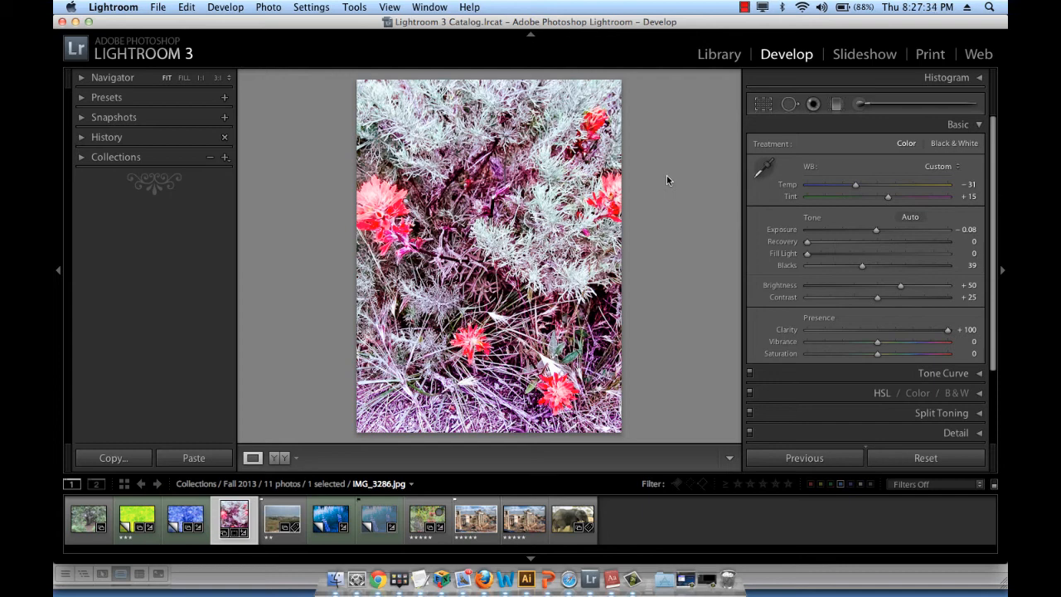
# Examine the photo's histogram, along with its Basic tone settings and its Detail sharpening and noise reduction settings.
pyautogui.click(976, 125)
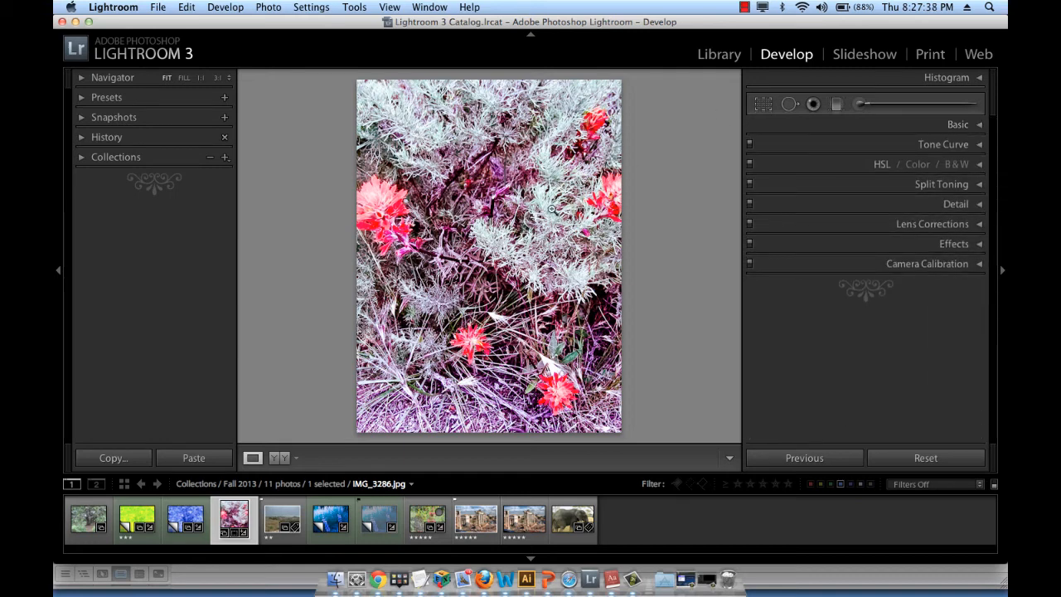
pyautogui.click(979, 79)
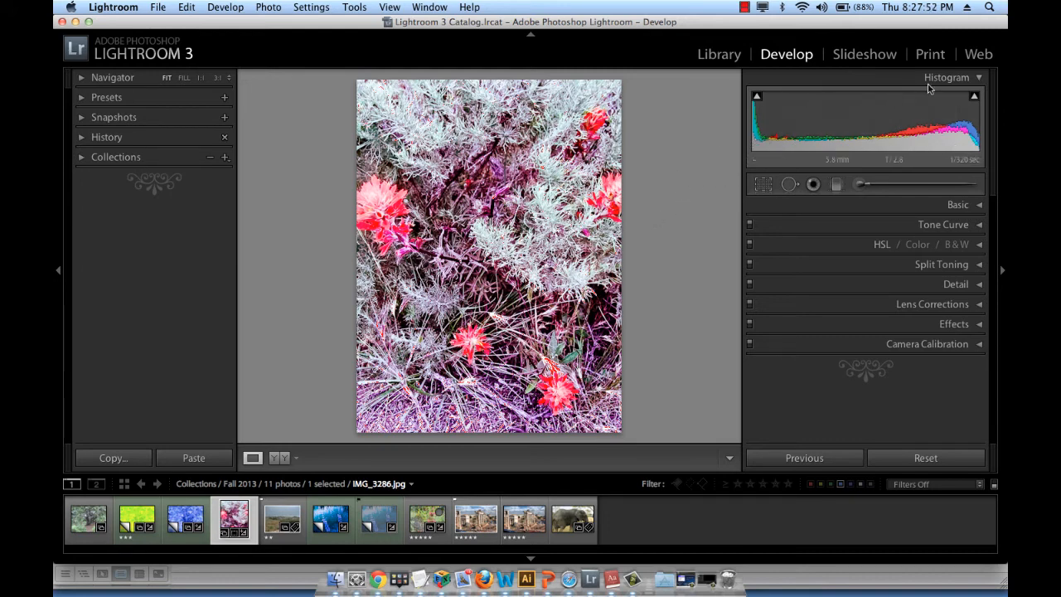
pyautogui.moveTo(757, 98)
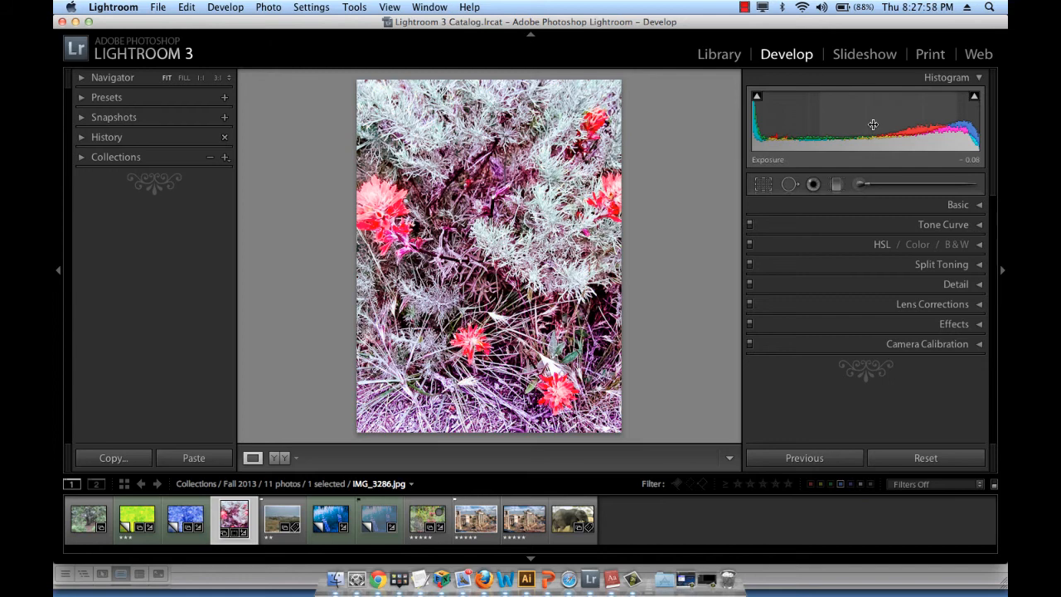
pyautogui.click(981, 78)
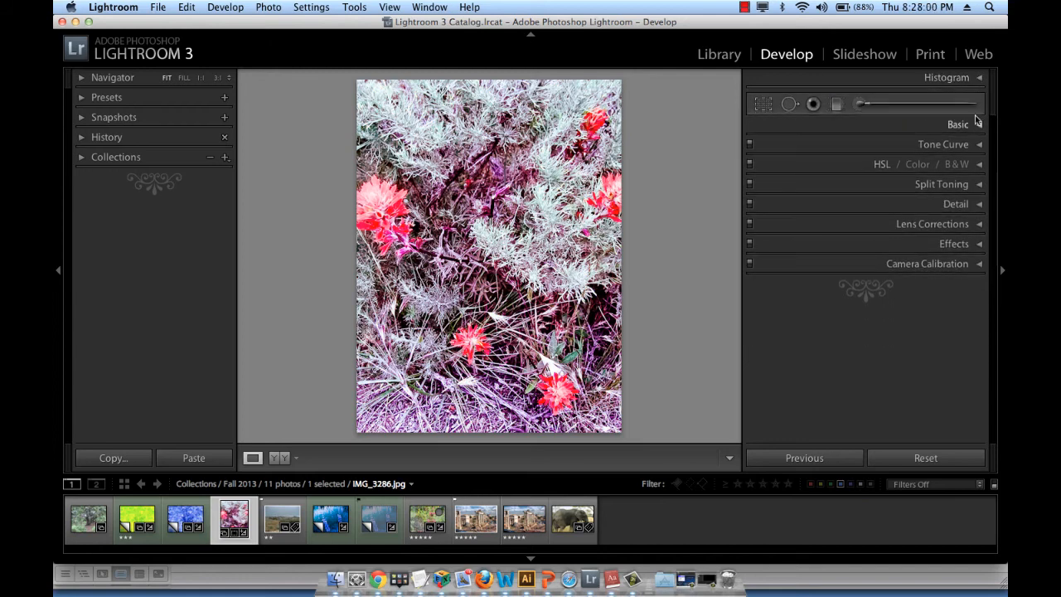
pyautogui.click(978, 124)
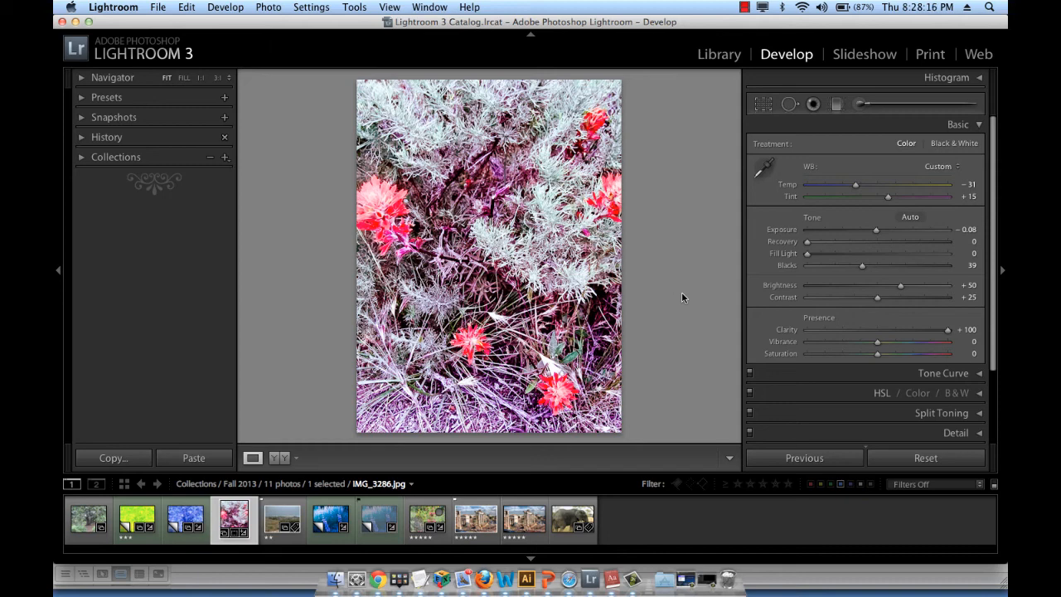
pyautogui.click(980, 124)
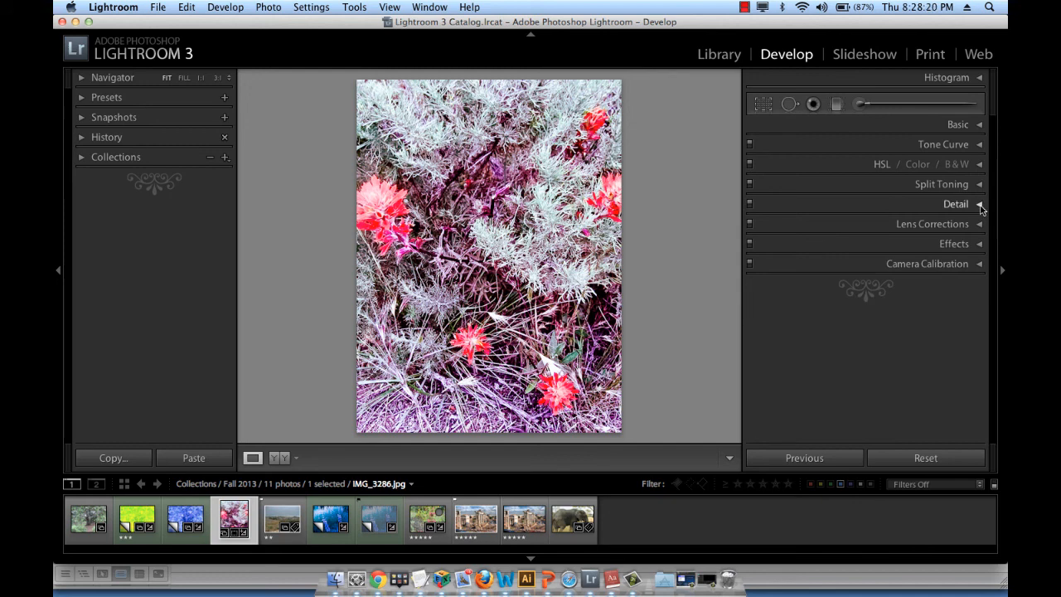
pyautogui.click(979, 204)
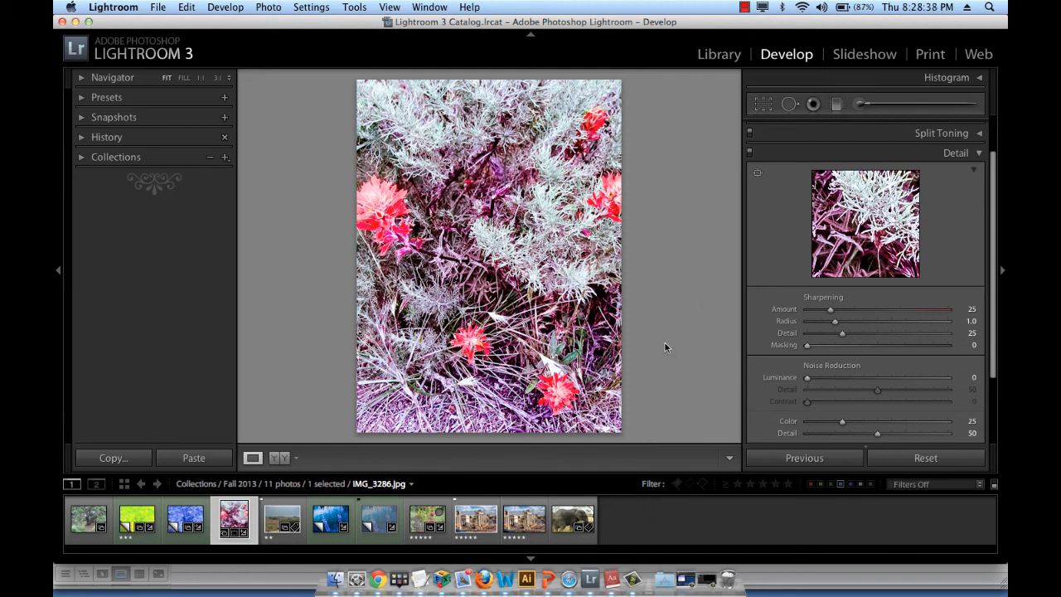
pyautogui.click(979, 154)
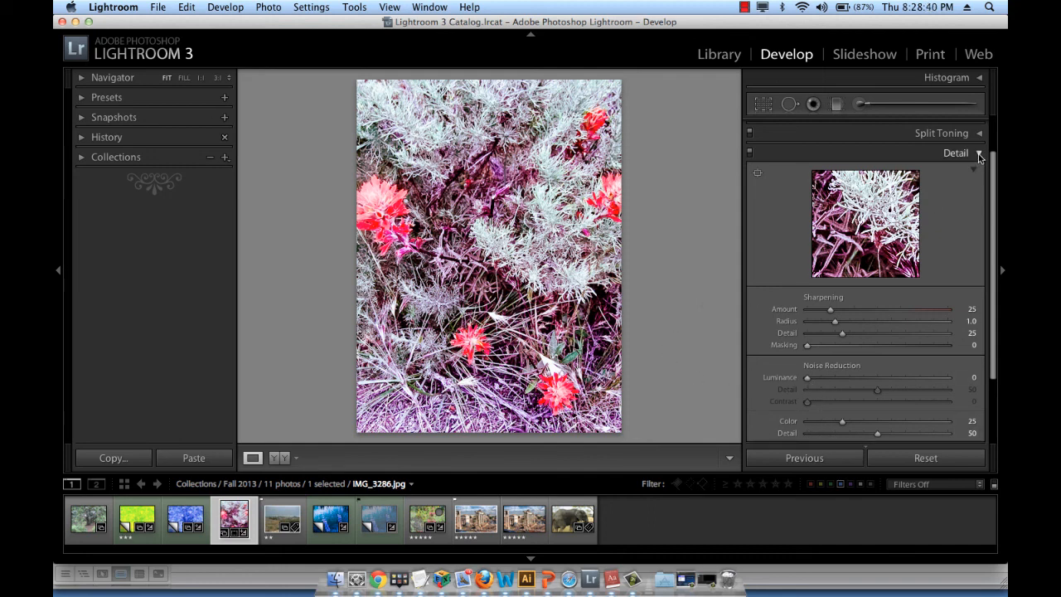